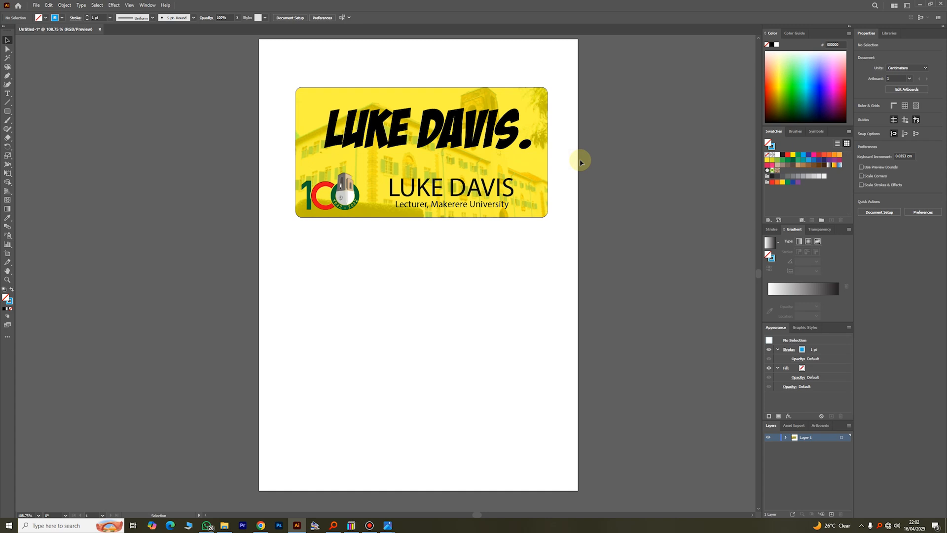
- Delete the old yellow name badge from the artboard
{"action": "left_click", "coordinate": [445, 159]}
{"action": "key", "text": "Delete"}
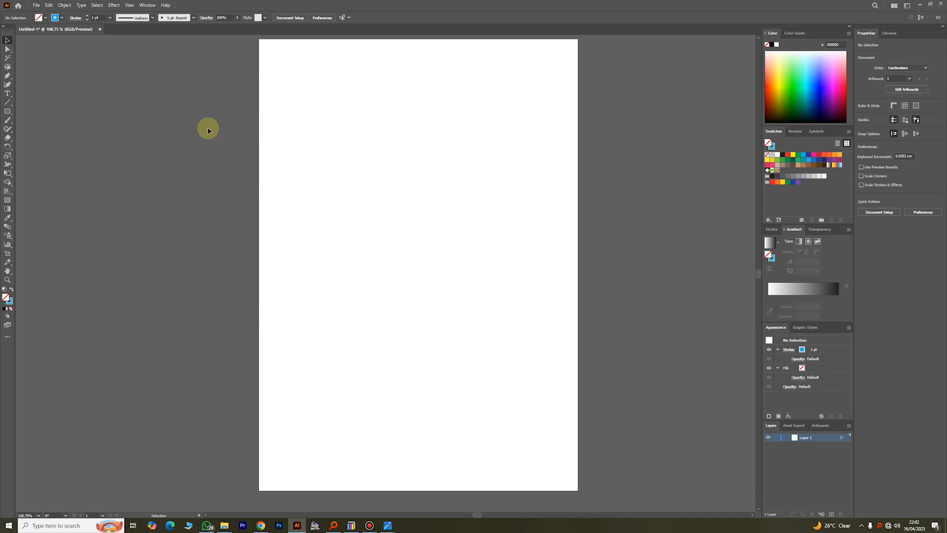
- Draw a trial rounded rectangle near the page top, then delete it
{"action": "left_click", "coordinate": [9, 114], "text": "alt"}
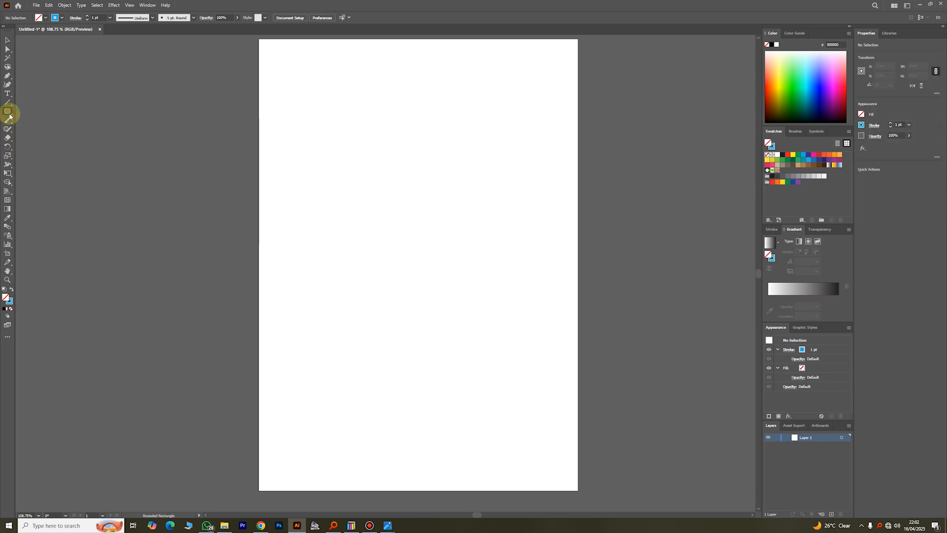
{"action": "left_click_drag", "start_coordinate": [311, 97], "coordinate": [487, 203]}
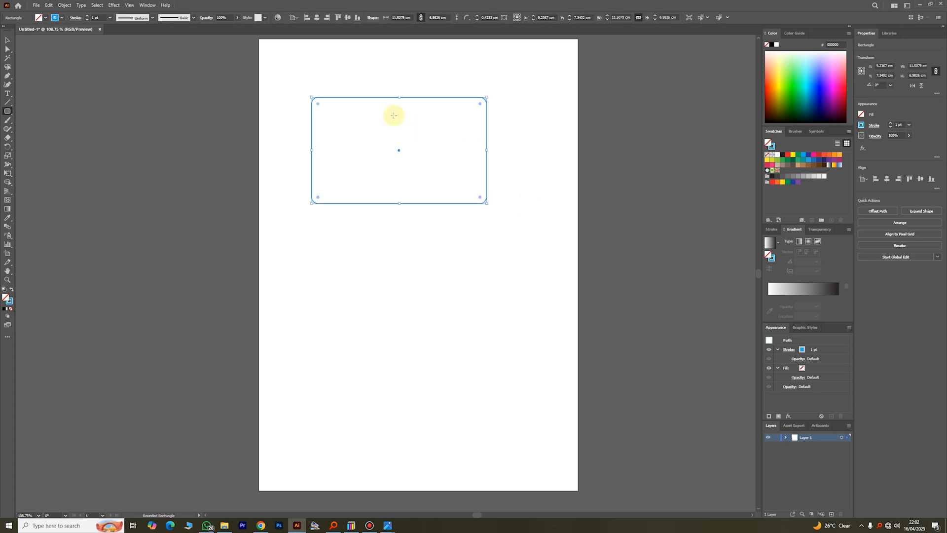
{"action": "left_click", "coordinate": [7, 40]}
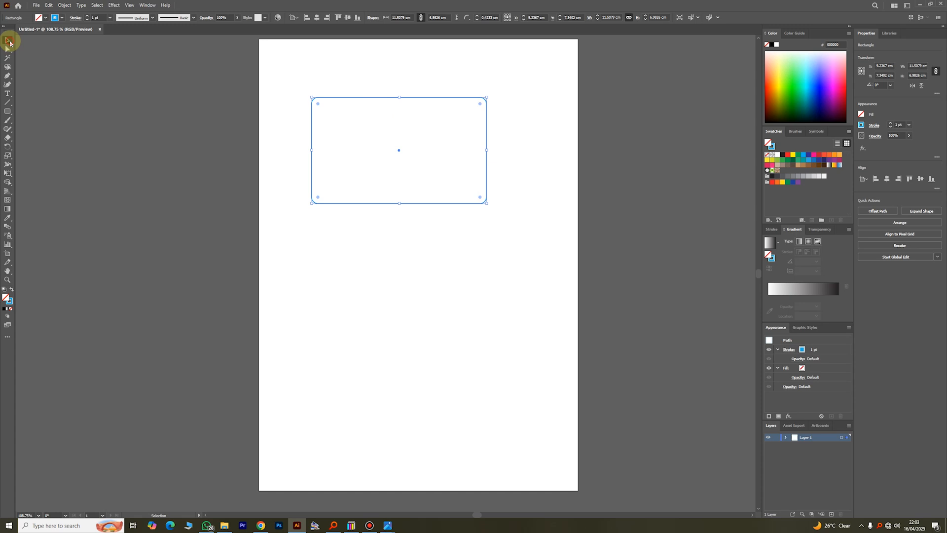
{"action": "left_click", "coordinate": [432, 276]}
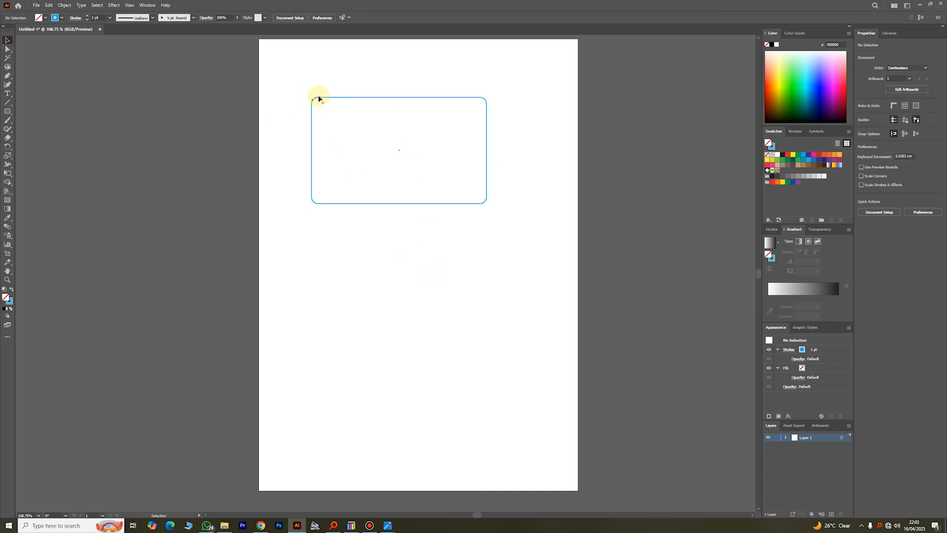
{"action": "left_click", "coordinate": [439, 98]}
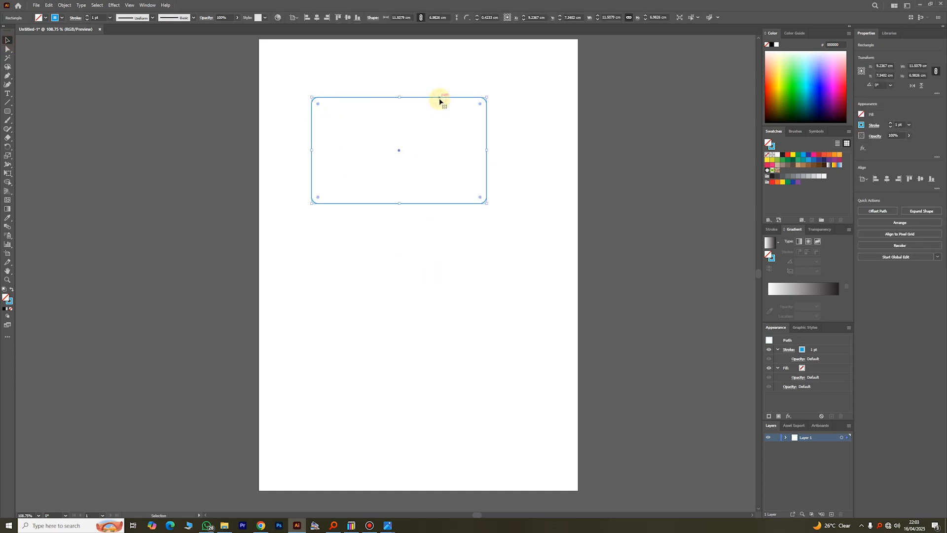
{"action": "key", "text": "Delete"}
- Draw a plain square-cornered rectangle near the top of the page
{"action": "left_click", "coordinate": [7, 111]}
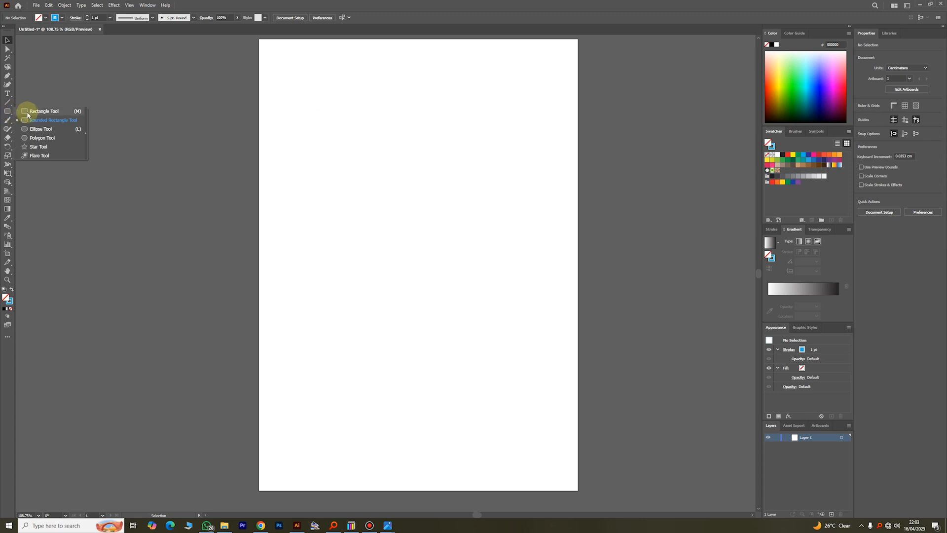
{"action": "left_click", "coordinate": [27, 111]}
{"action": "left_click_drag", "start_coordinate": [359, 84], "coordinate": [503, 177]}
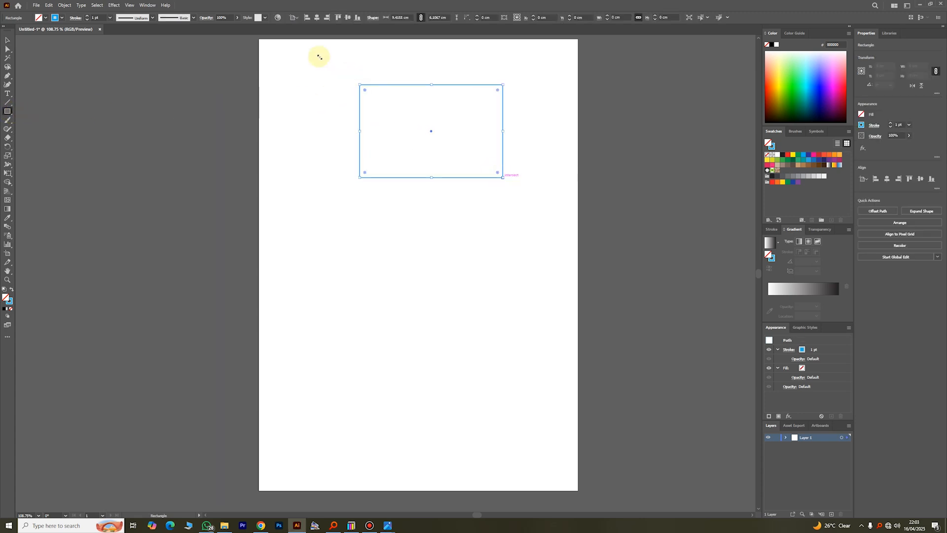
- Reposition the rectangle toward the top centre of the page
{"action": "left_click", "coordinate": [7, 40]}
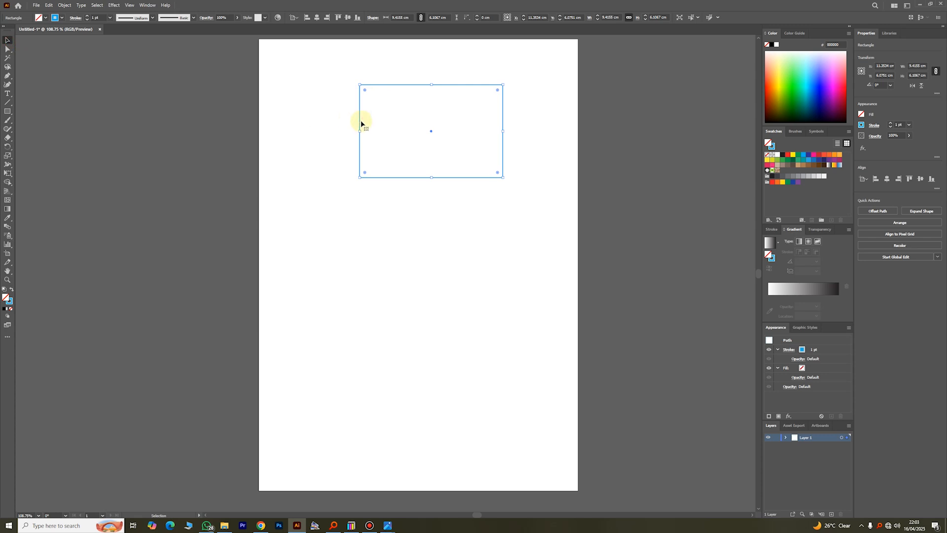
{"action": "left_click_drag", "start_coordinate": [360, 120], "coordinate": [336, 125]}
{"action": "left_click", "coordinate": [421, 244]}
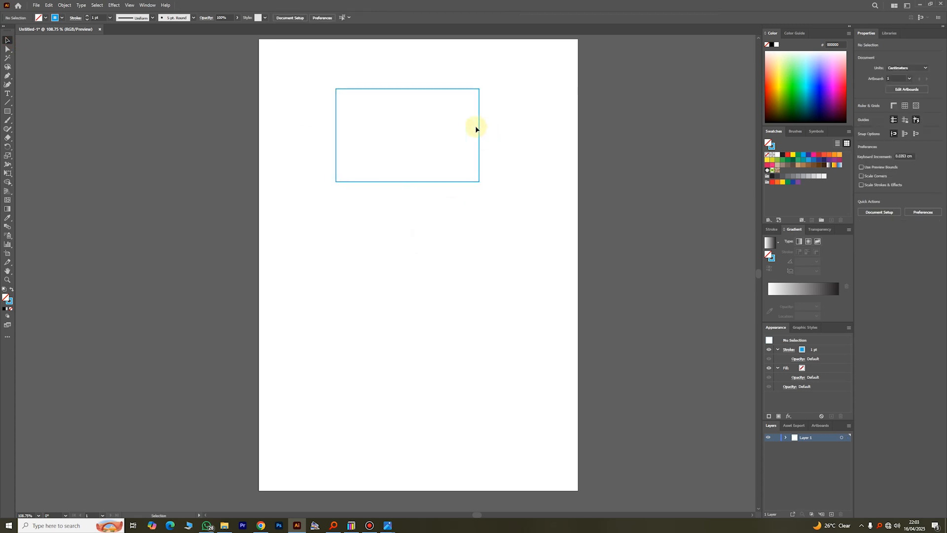
{"action": "left_click", "coordinate": [479, 132]}
{"action": "scroll", "coordinate": [495, 155], "scroll_direction": "up", "scroll_amount": 2}
{"action": "scroll", "coordinate": [497, 157], "scroll_direction": "down", "scroll_amount": 1}
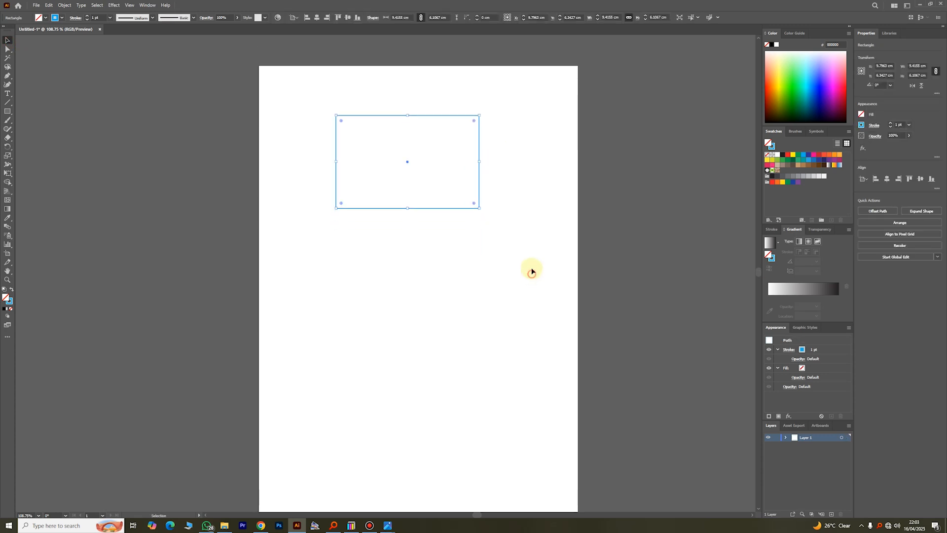
{"action": "left_click", "coordinate": [532, 272]}
{"action": "left_click", "coordinate": [479, 161]}
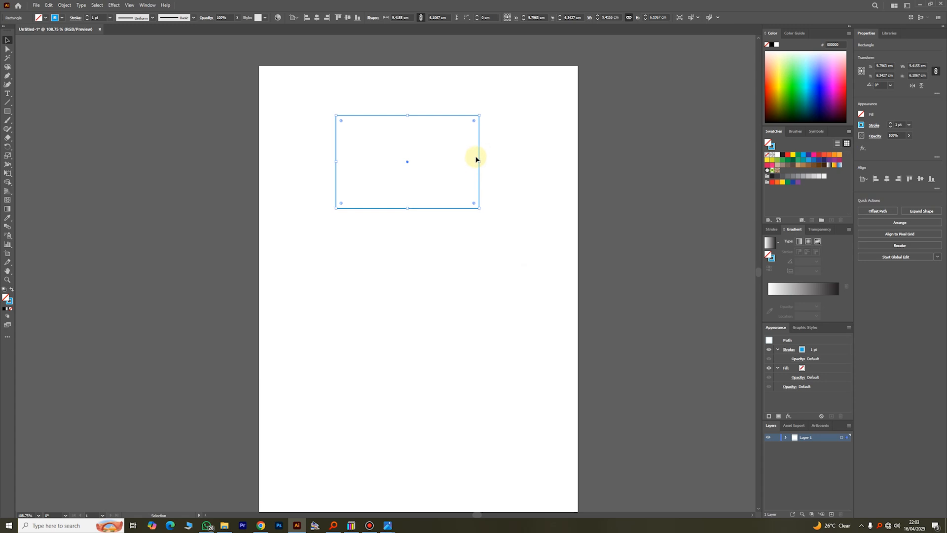
{"action": "mouse_move", "coordinate": [479, 156]}
{"action": "left_mouse_down"}
{"action": "mouse_move", "coordinate": [475, 264]}
{"action": "mouse_move", "coordinate": [204, 200]}
{"action": "mouse_move", "coordinate": [440, 143]}
{"action": "mouse_move", "coordinate": [484, 146]}
{"action": "mouse_move", "coordinate": [483, 154]}
{"action": "left_mouse_up"}
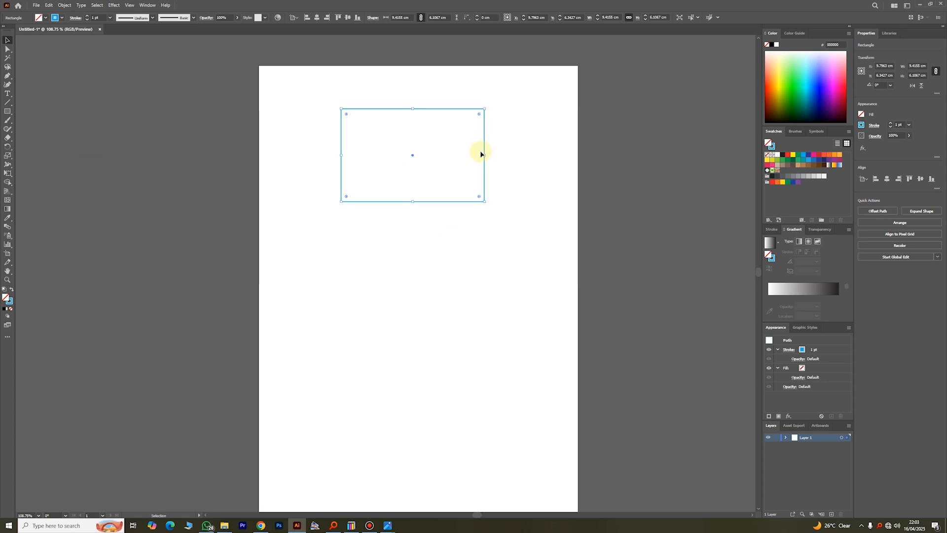
{"action": "left_click", "coordinate": [480, 257]}
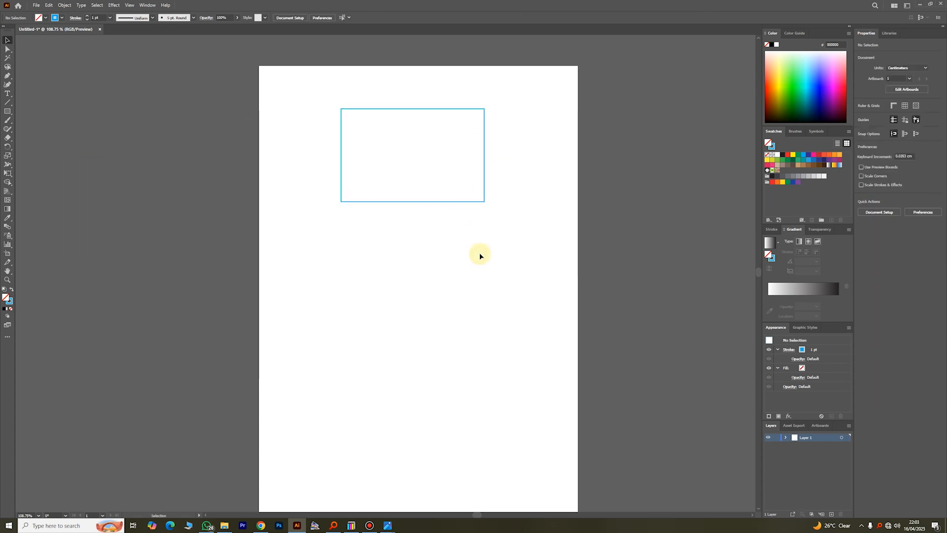
{"action": "left_click", "coordinate": [464, 201]}
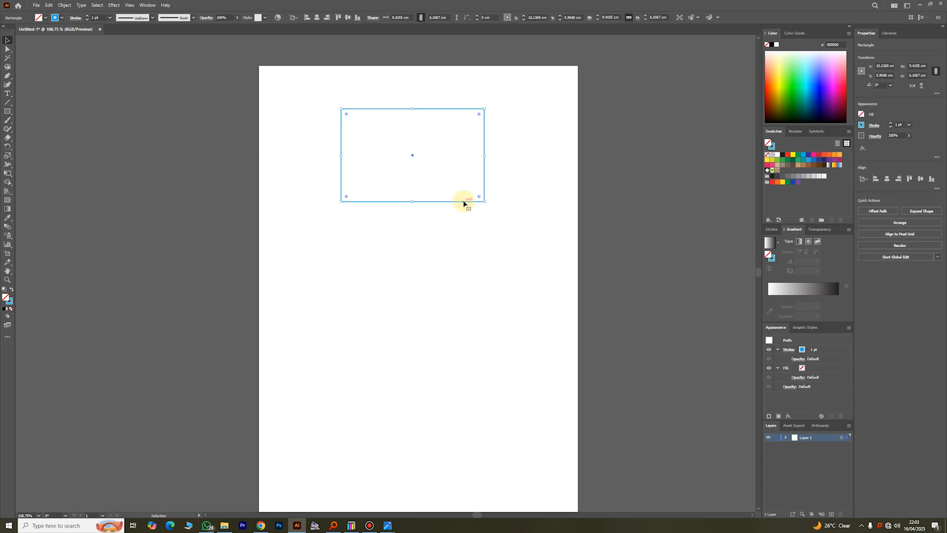
- Give the rectangle a solid dark brown fill from the Fill swatches
{"action": "left_click", "coordinate": [46, 18]}
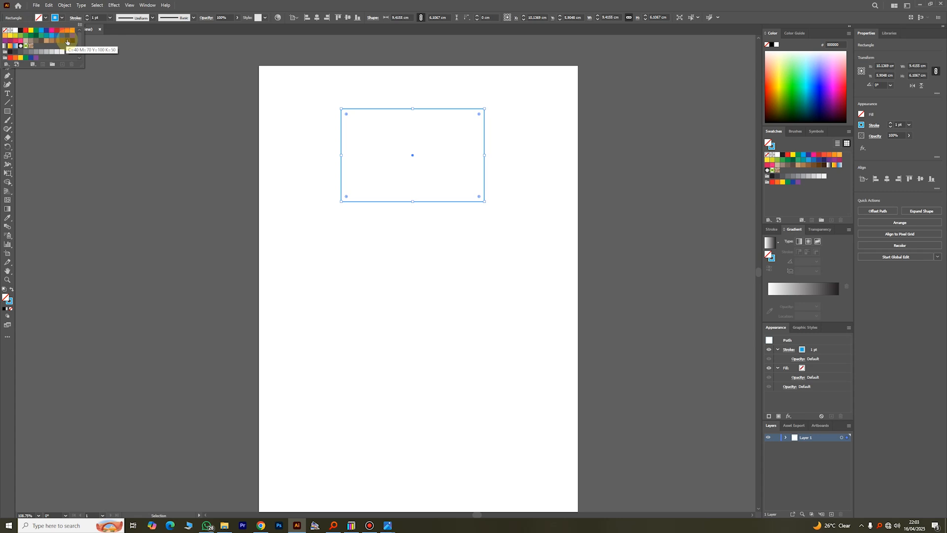
{"action": "left_click", "coordinate": [68, 42]}
{"action": "left_click", "coordinate": [387, 237]}
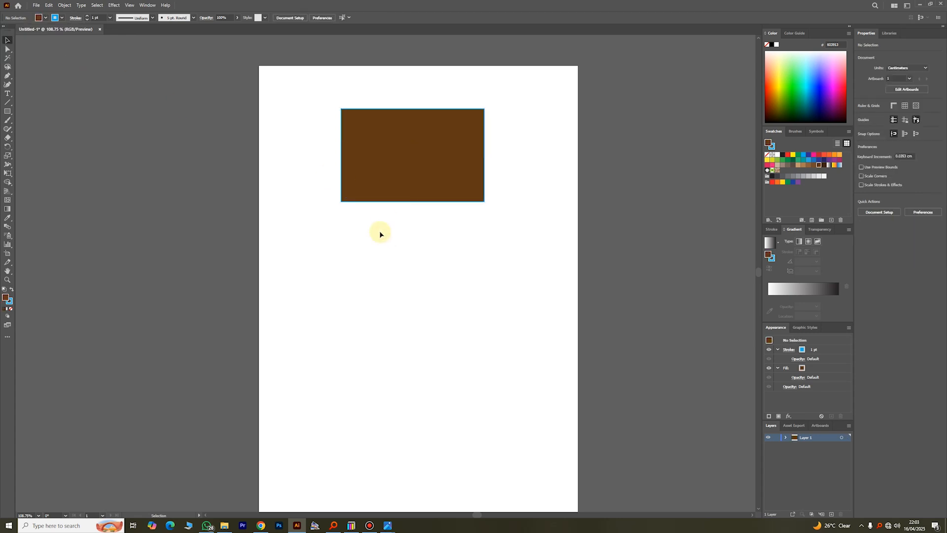
{"action": "left_click", "coordinate": [410, 164]}
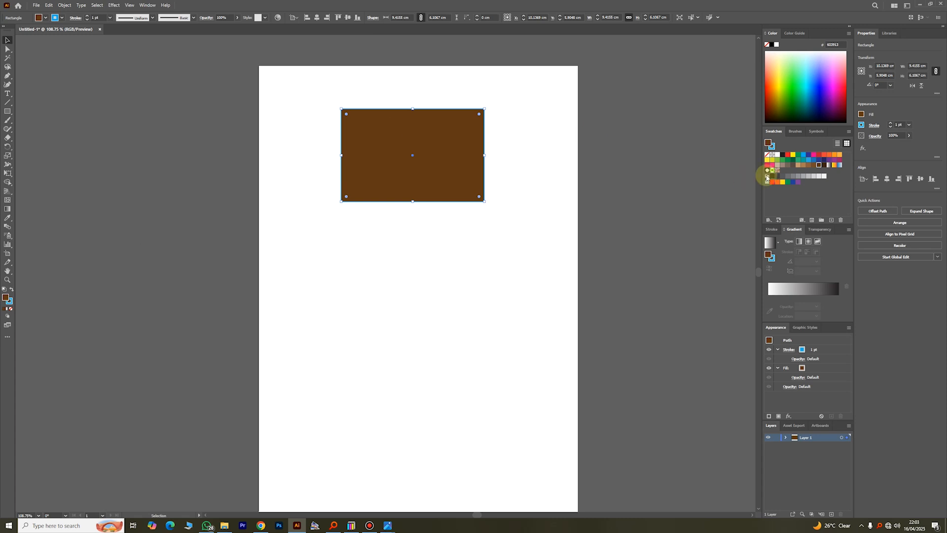
{"action": "left_click", "coordinate": [848, 26]}
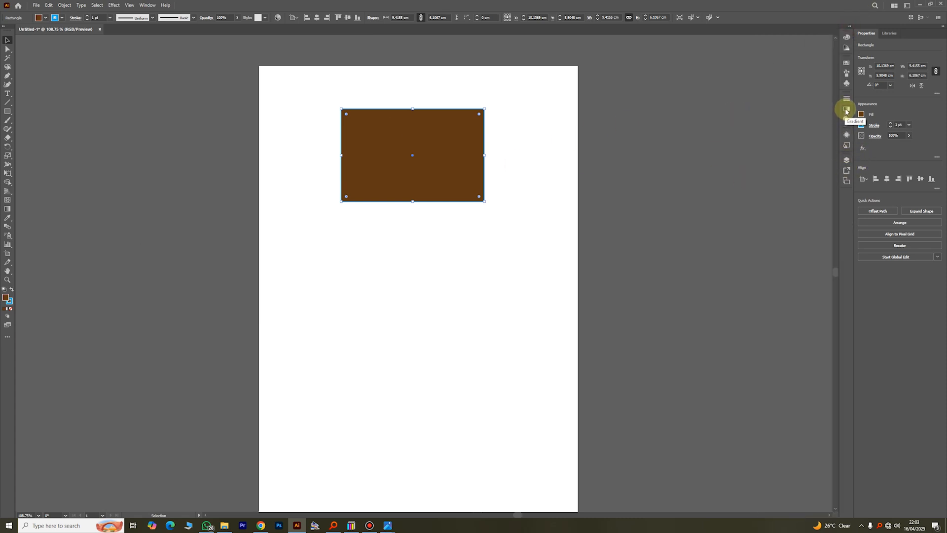
- Apply a linear gradient to the rectangle running from red to CMYK Green
{"action": "left_click", "coordinate": [849, 26]}
{"action": "left_click_drag", "start_coordinate": [812, 171], "coordinate": [776, 257]}
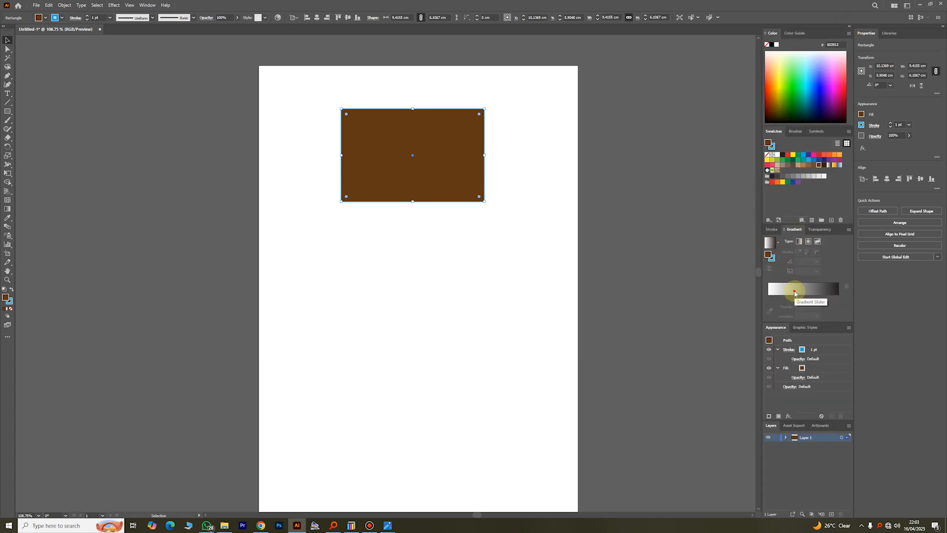
{"action": "left_click", "coordinate": [795, 291]}
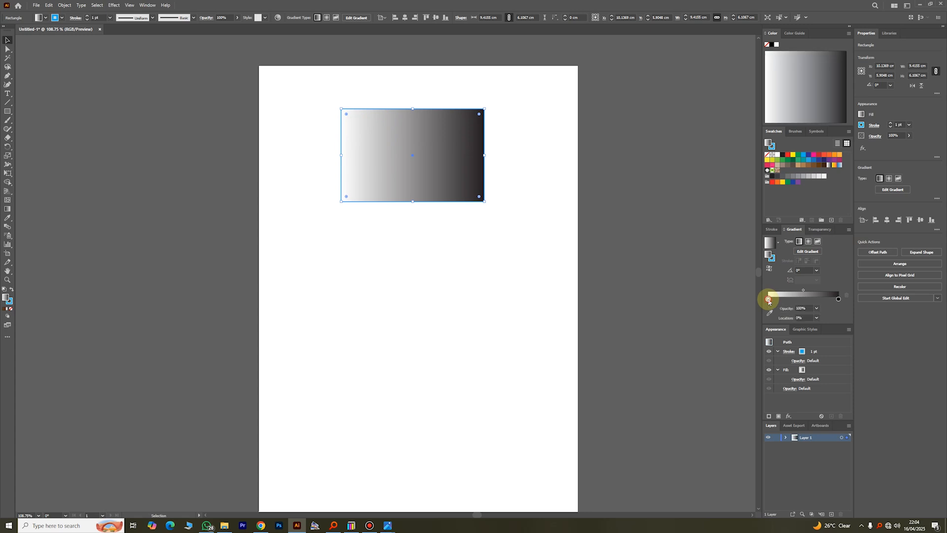
{"action": "double_click", "coordinate": [768, 300]}
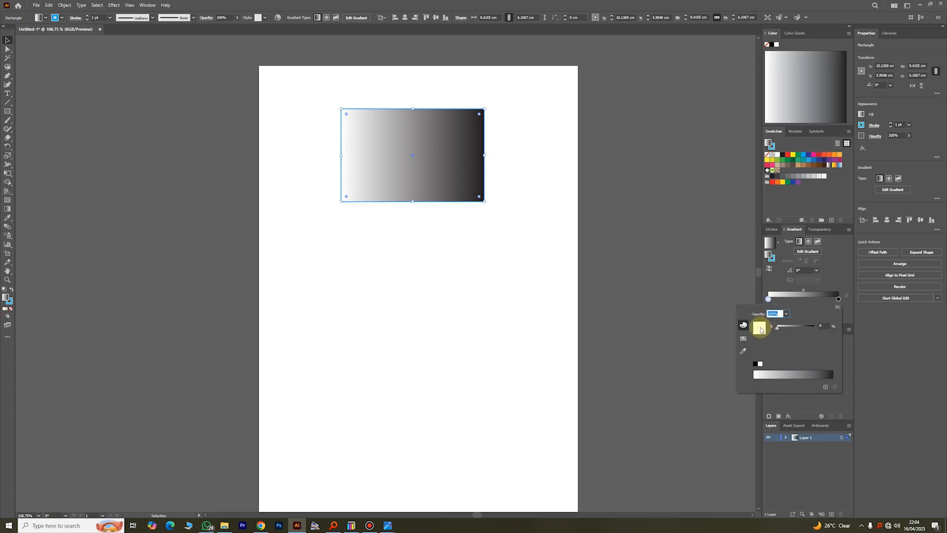
{"action": "left_click", "coordinate": [744, 338]}
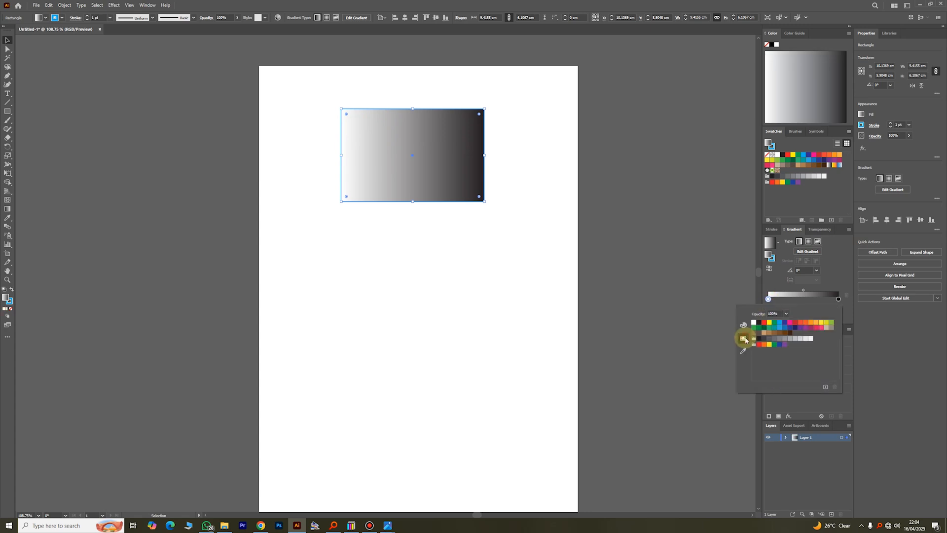
{"action": "left_click", "coordinate": [758, 345]}
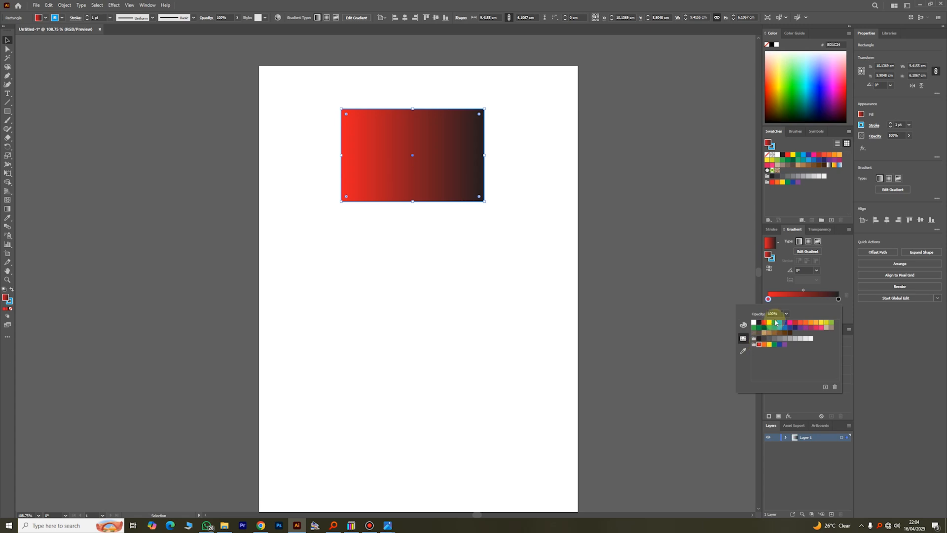
{"action": "double_click", "coordinate": [839, 299]}
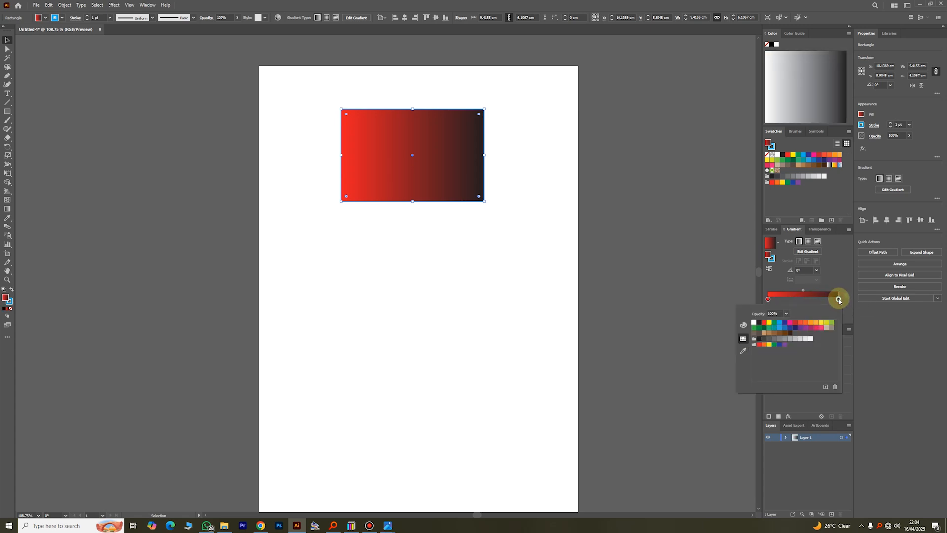
{"action": "left_click", "coordinate": [776, 324]}
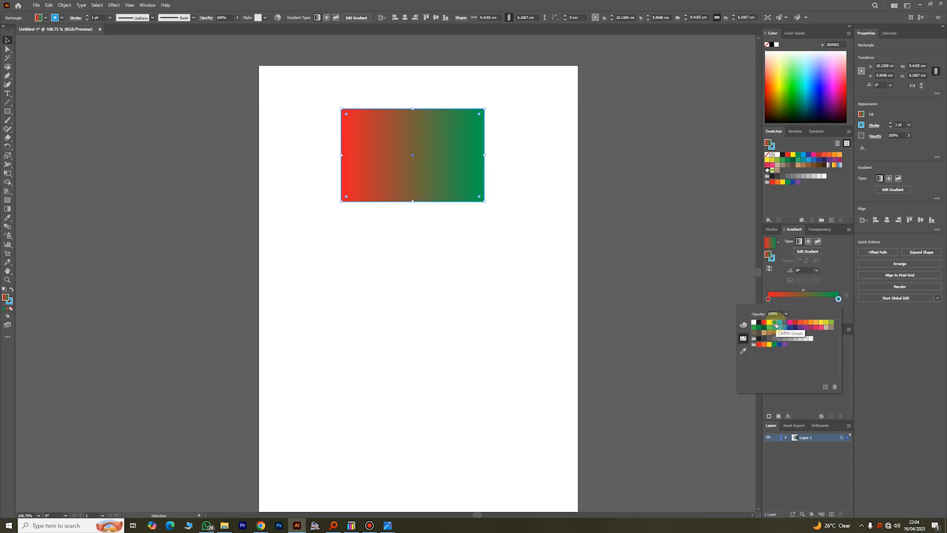
{"action": "left_click", "coordinate": [775, 285]}
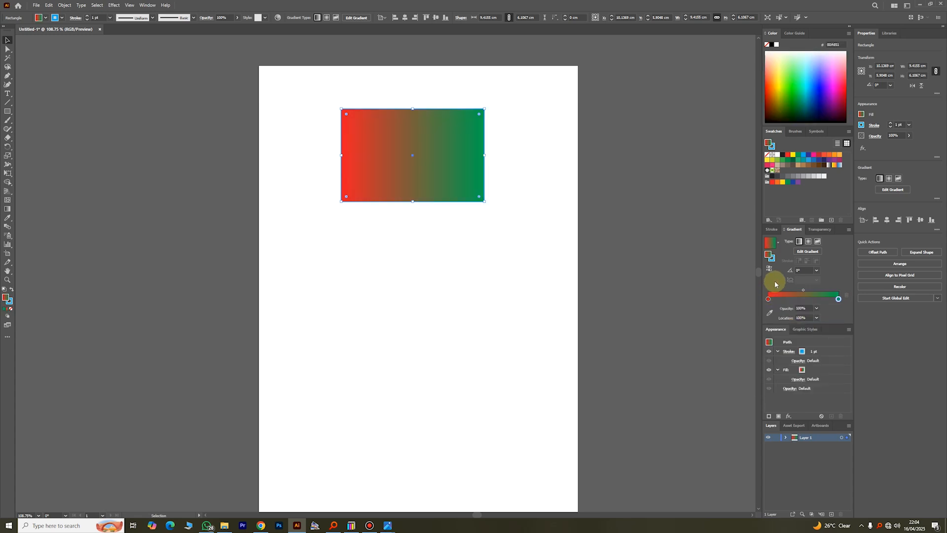
- Set the gradient angle to 90° and add a yellow stop in the middle
{"action": "left_click", "coordinate": [818, 275]}
{"action": "left_click", "coordinate": [823, 316]}
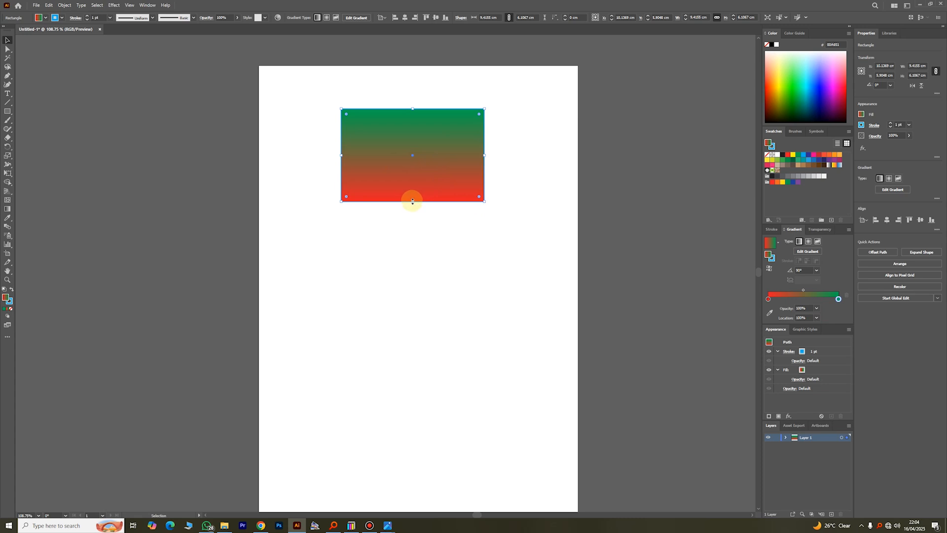
{"action": "left_click", "coordinate": [804, 299]}
{"action": "double_click", "coordinate": [804, 300]}
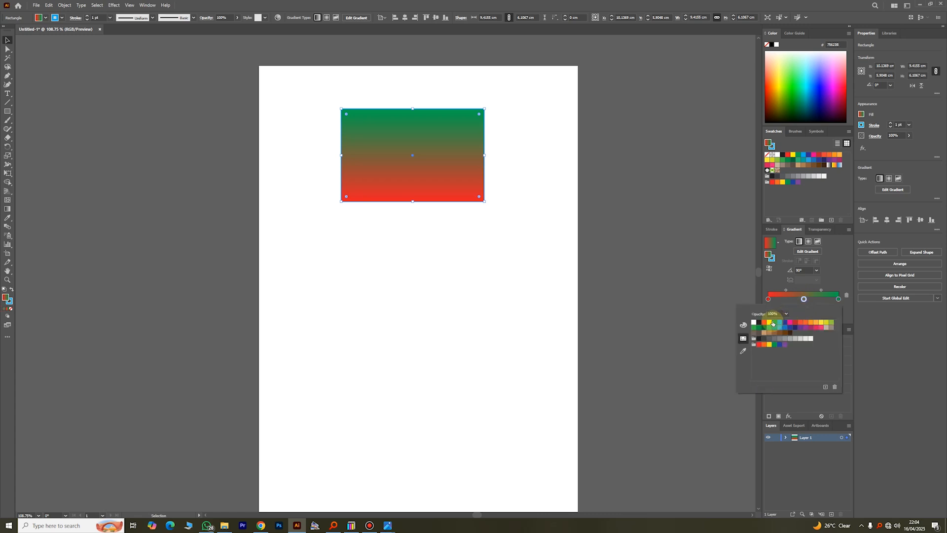
{"action": "left_click", "coordinate": [769, 323]}
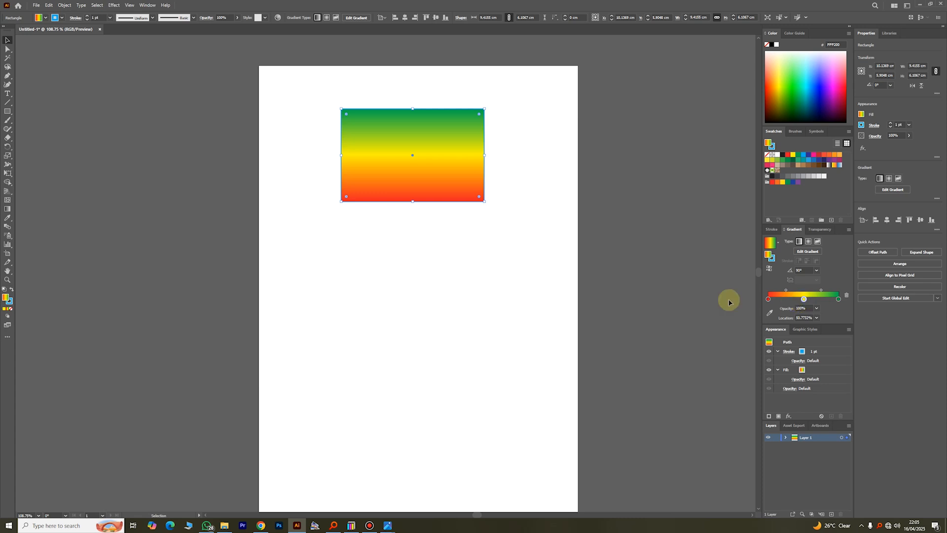
{"action": "left_click", "coordinate": [498, 157]}
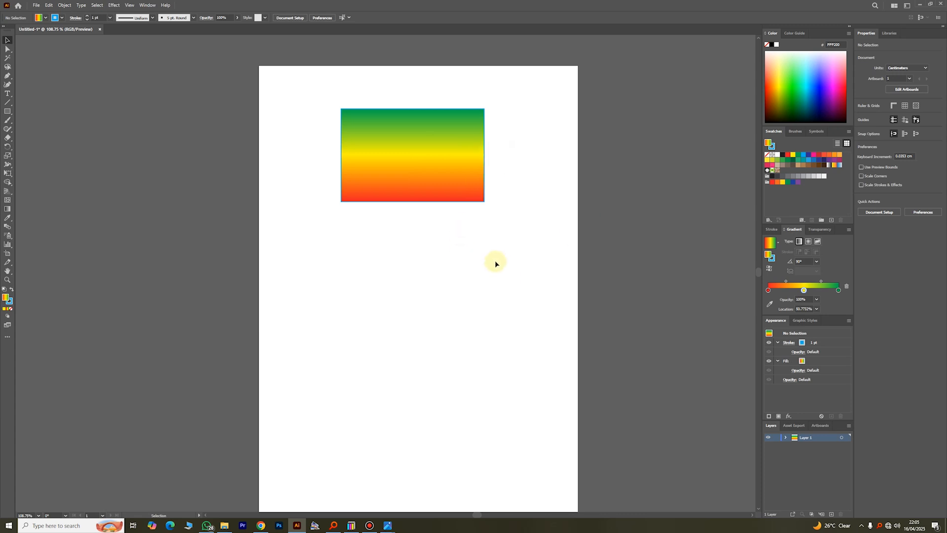
- Recolour the gradient stops: near-black top, dark brown middle, orange bottom
{"action": "left_click", "coordinate": [463, 163]}
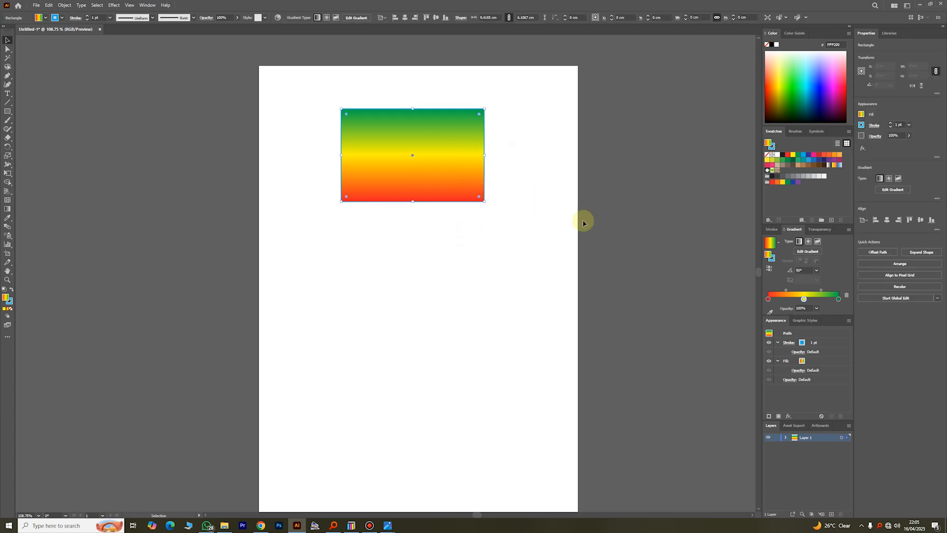
{"action": "double_click", "coordinate": [839, 299]}
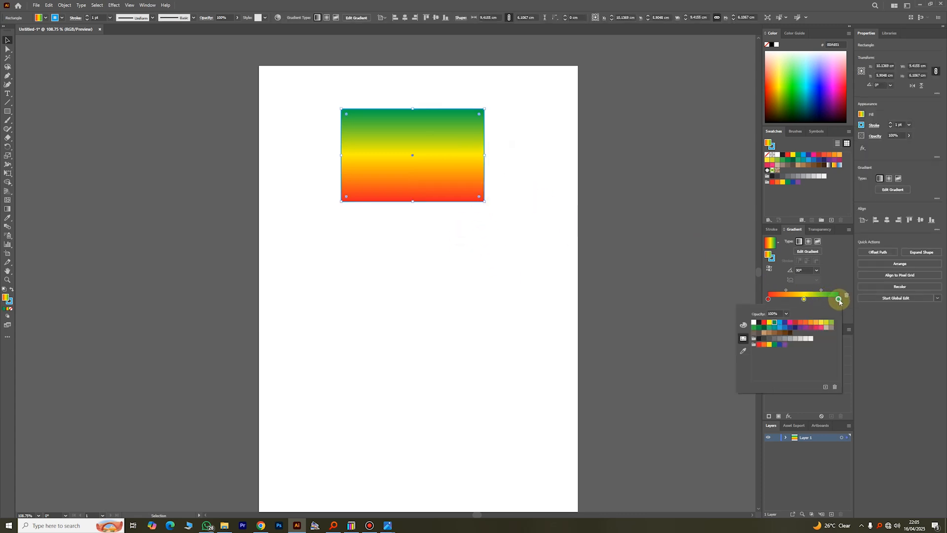
{"action": "left_click", "coordinate": [760, 340]}
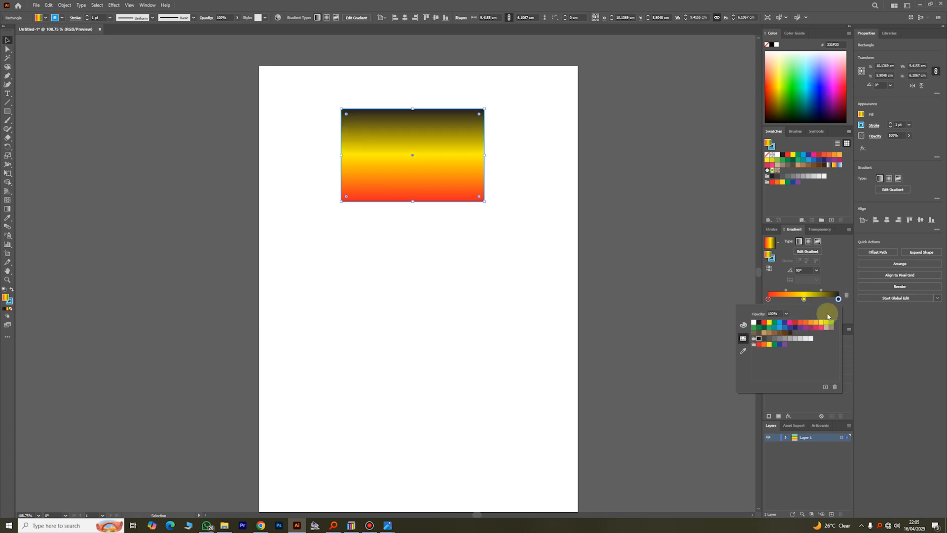
{"action": "left_click", "coordinate": [804, 300]}
{"action": "double_click", "coordinate": [804, 299]}
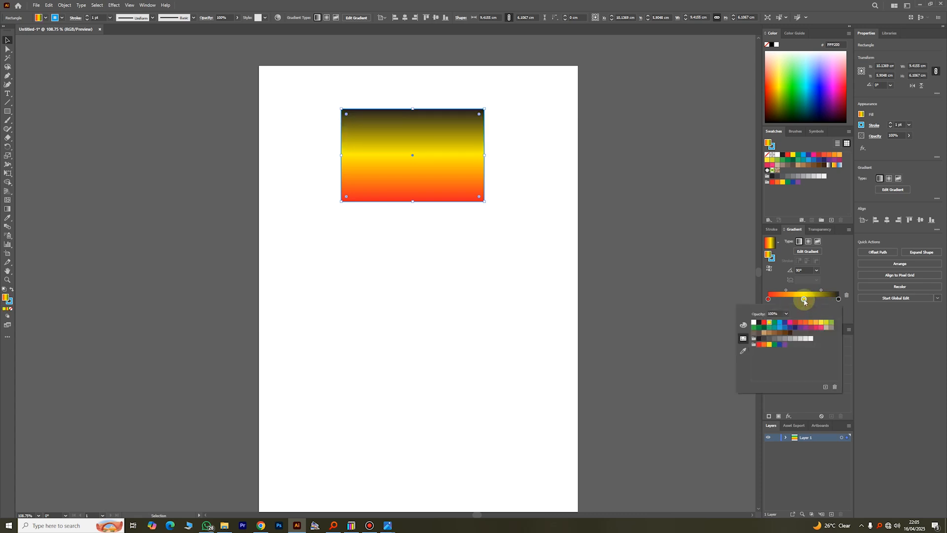
{"action": "left_click", "coordinate": [790, 333]}
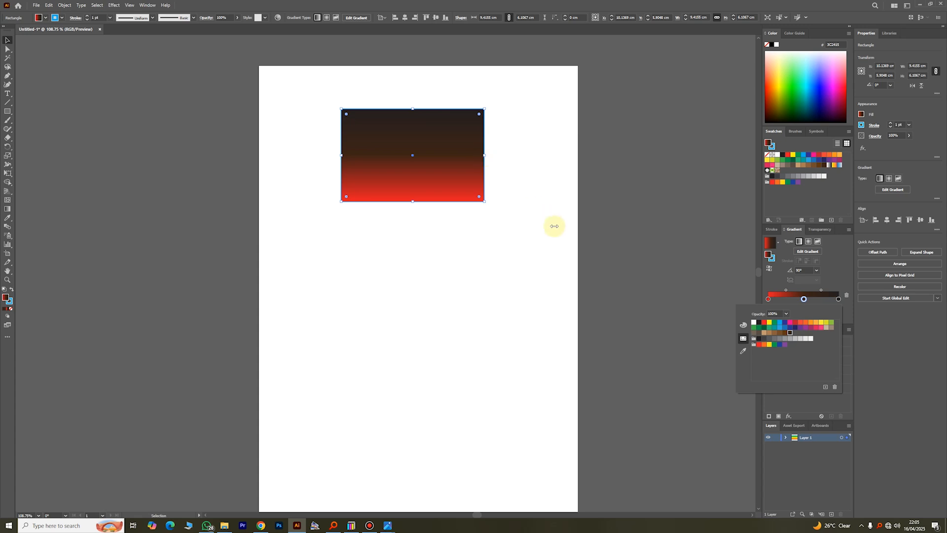
{"action": "double_click", "coordinate": [768, 299]}
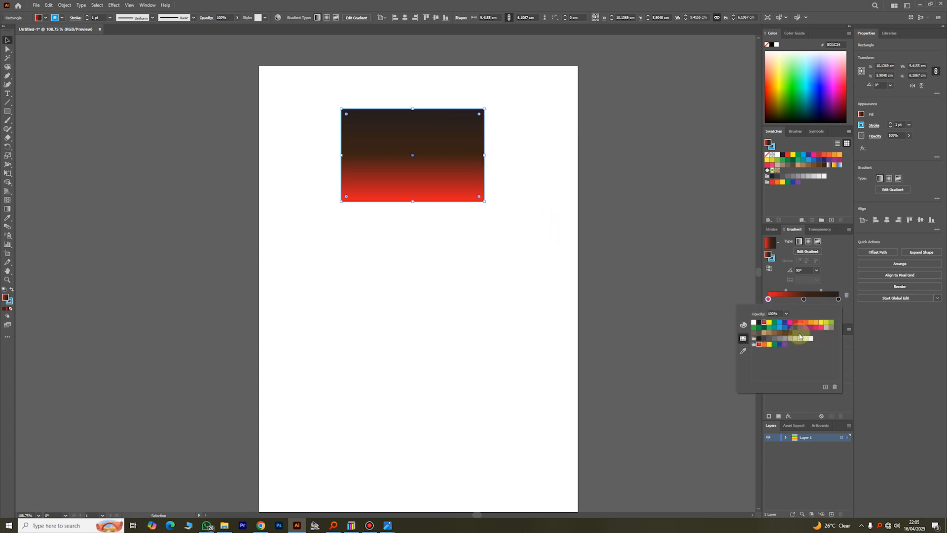
{"action": "left_click", "coordinate": [765, 345]}
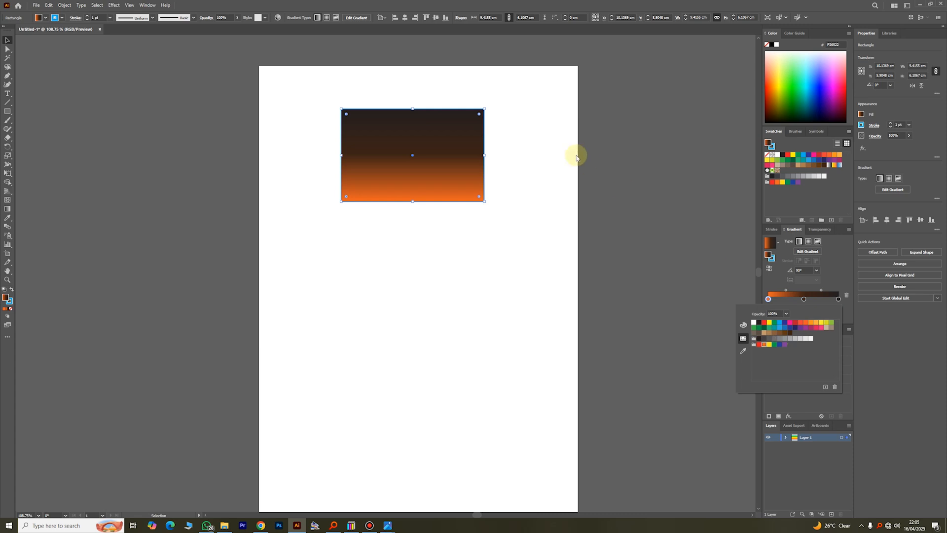
{"action": "left_click", "coordinate": [607, 170]}
{"action": "left_click", "coordinate": [626, 175]}
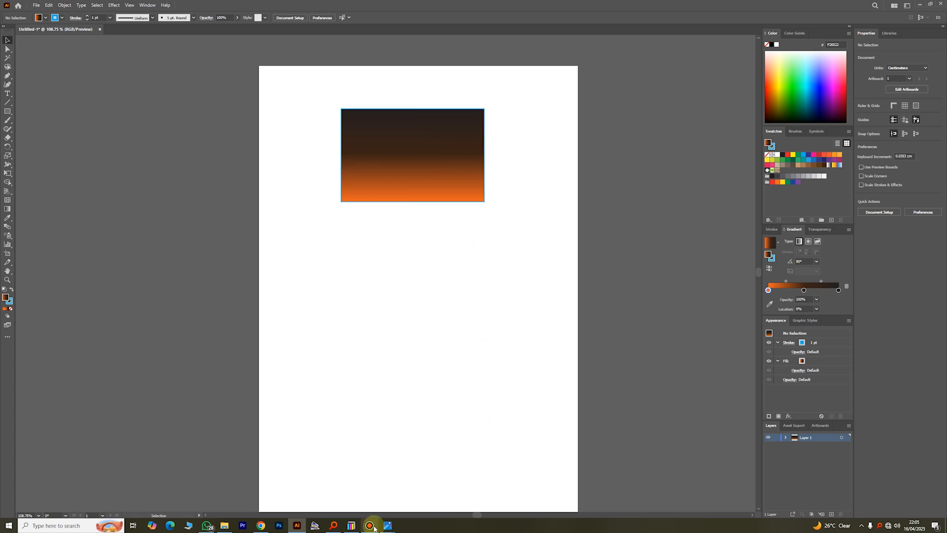
- Search Everything for 'agape med' to find the Agape logo file
{"action": "left_click", "coordinate": [334, 525]}
{"action": "left_click", "coordinate": [716, 96]}
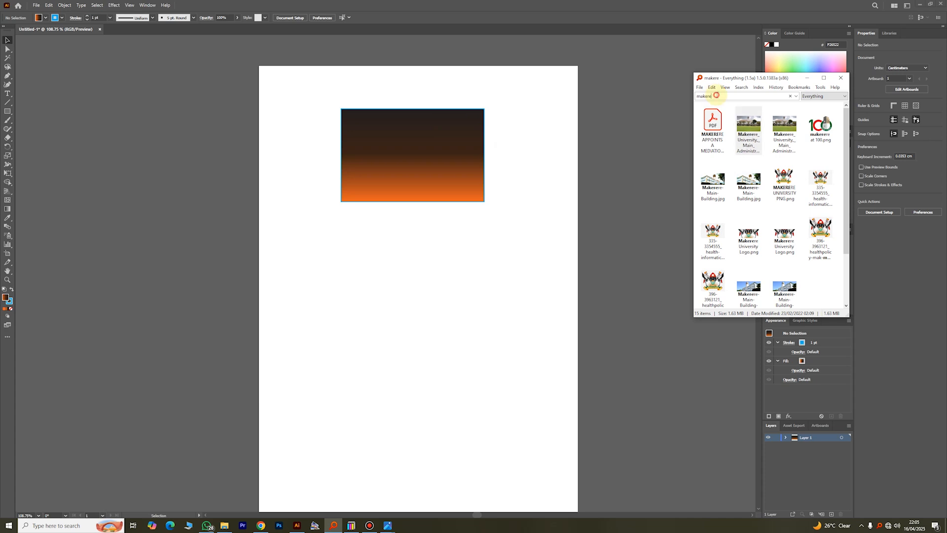
{"action": "type", "text": "agape"}
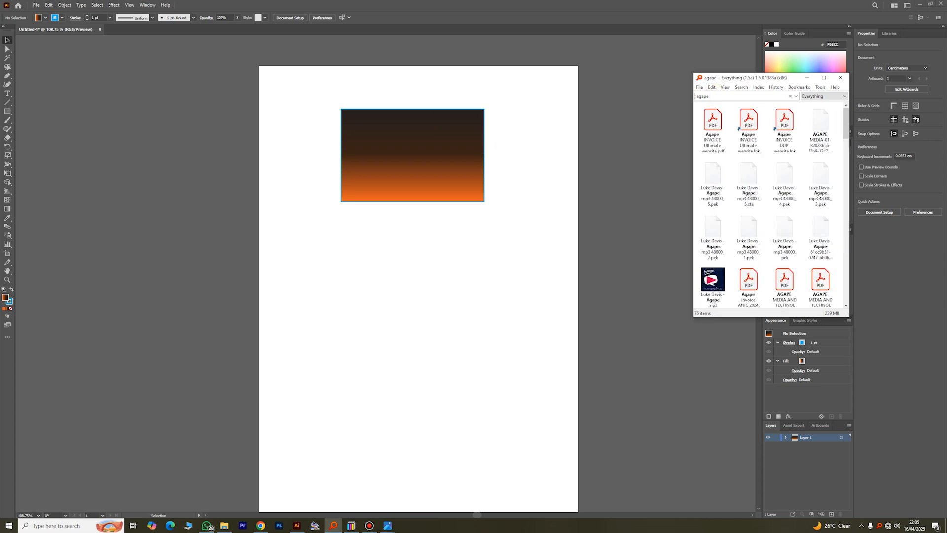
{"action": "type", "text": " media"}
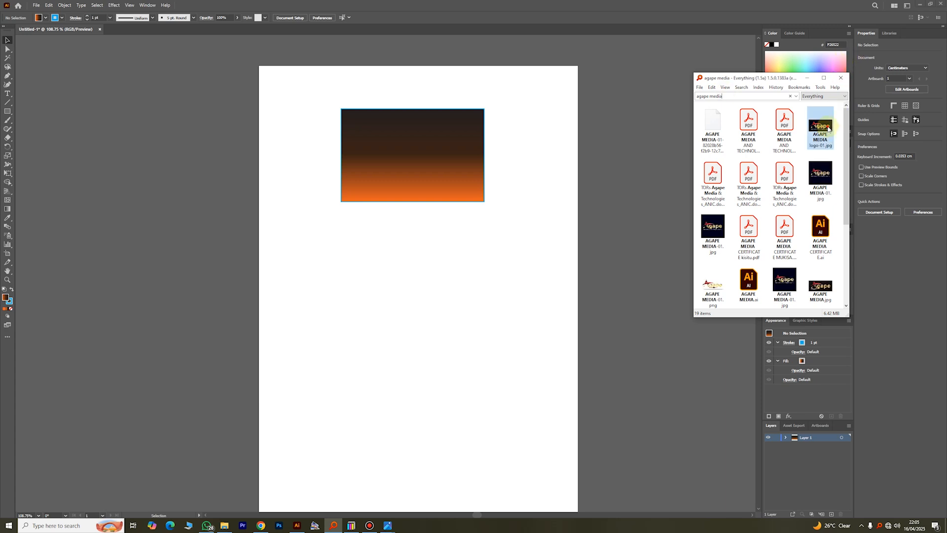
- Drag AGAPE MEDIA logo-01.jpg onto the artboard, shrink it, and centre it atop the rectangle
{"action": "left_click_drag", "start_coordinate": [821, 127], "coordinate": [518, 226]}
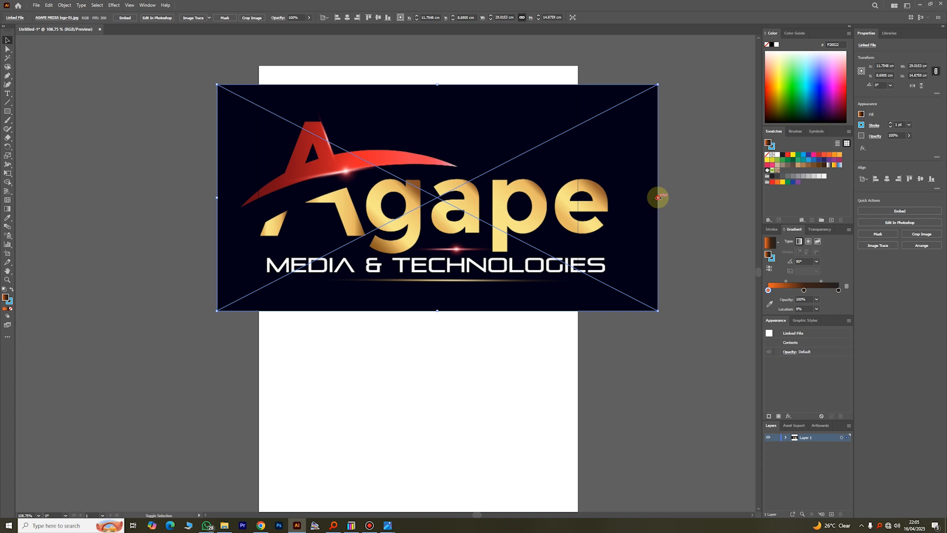
{"action": "left_click_drag", "start_coordinate": [659, 198], "coordinate": [374, 116]}
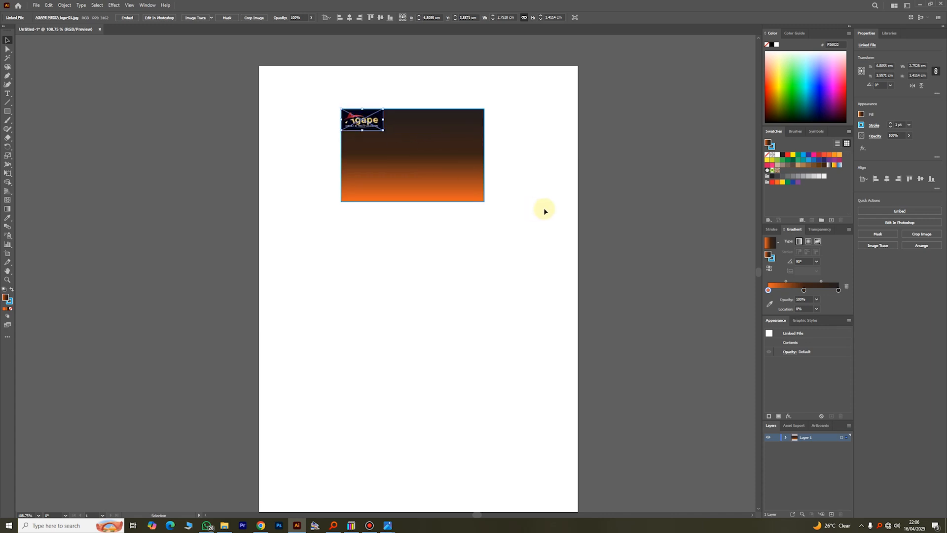
{"action": "left_click", "coordinate": [561, 195]}
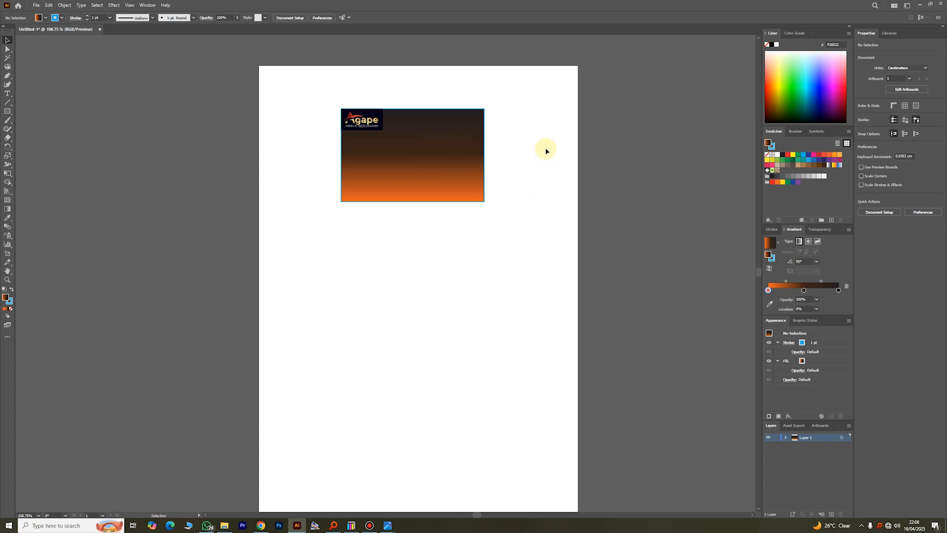
{"action": "left_click_drag", "start_coordinate": [365, 124], "coordinate": [415, 123]}
{"action": "left_click", "coordinate": [519, 156]}
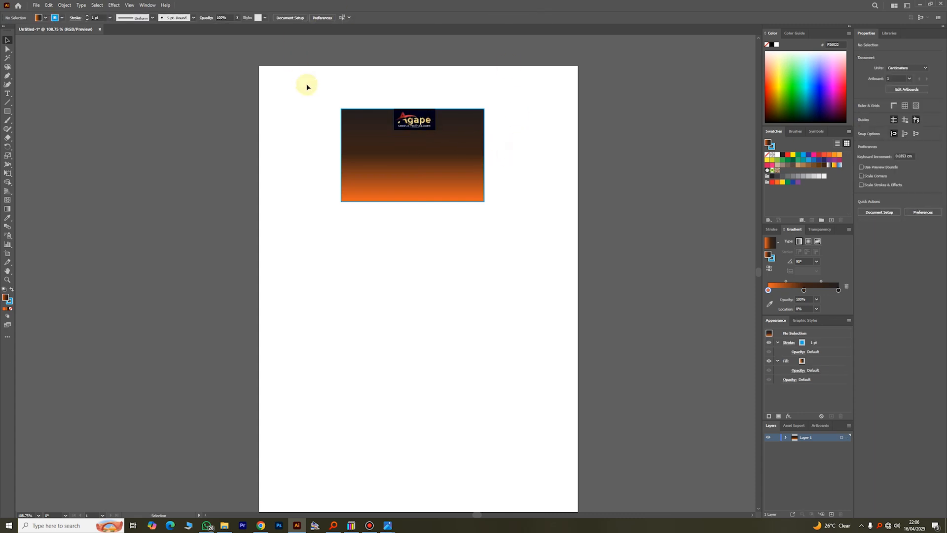
- Type the person's name in capitals as a new text object below the rectangle
{"action": "left_click", "coordinate": [8, 93]}
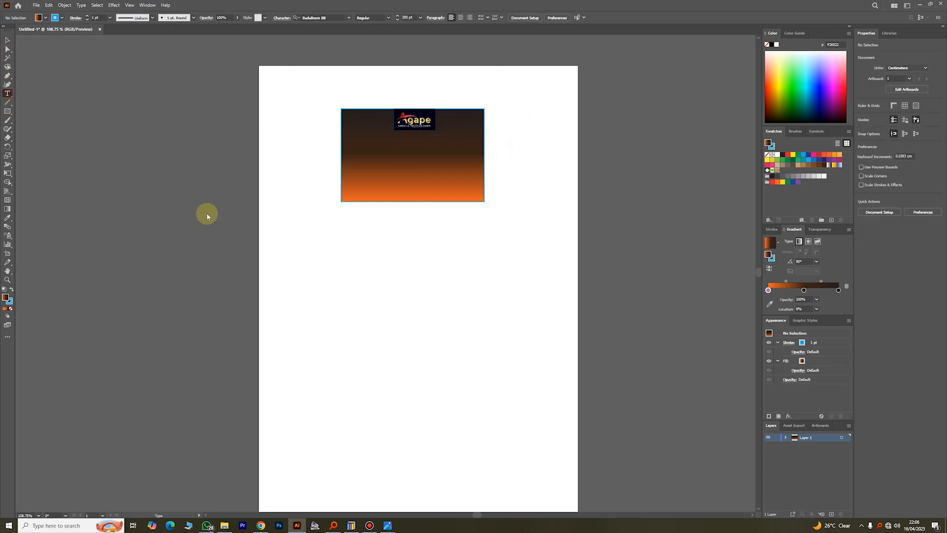
{"action": "left_click", "coordinate": [321, 269]}
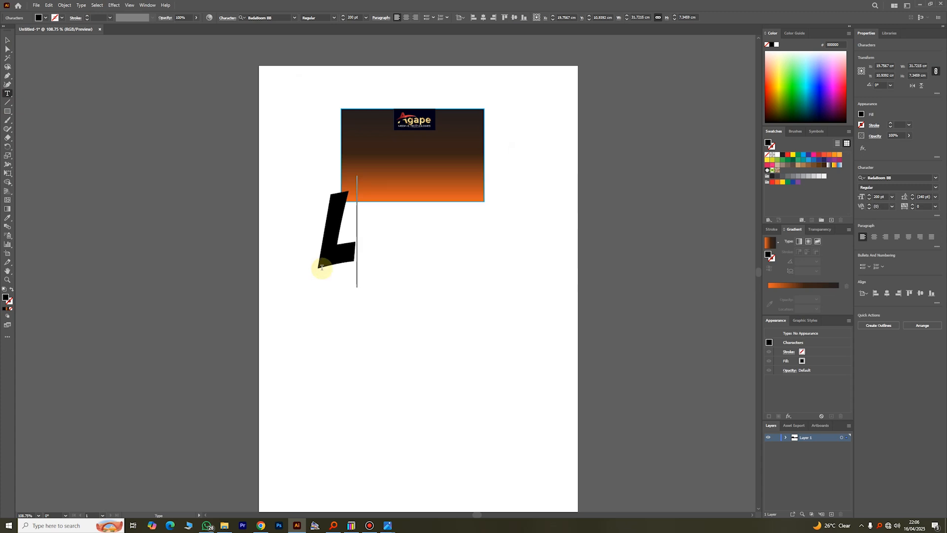
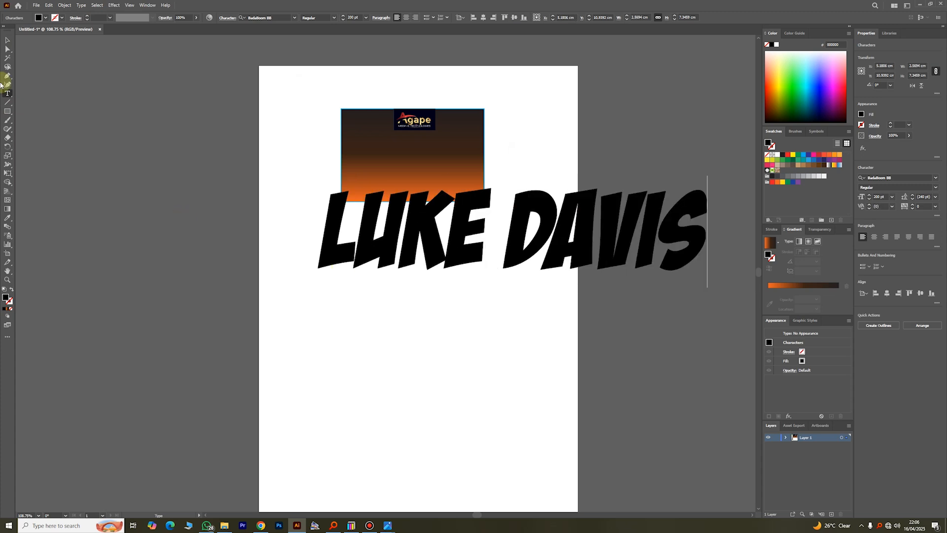
{"action": "left_click", "coordinate": [7, 40]}
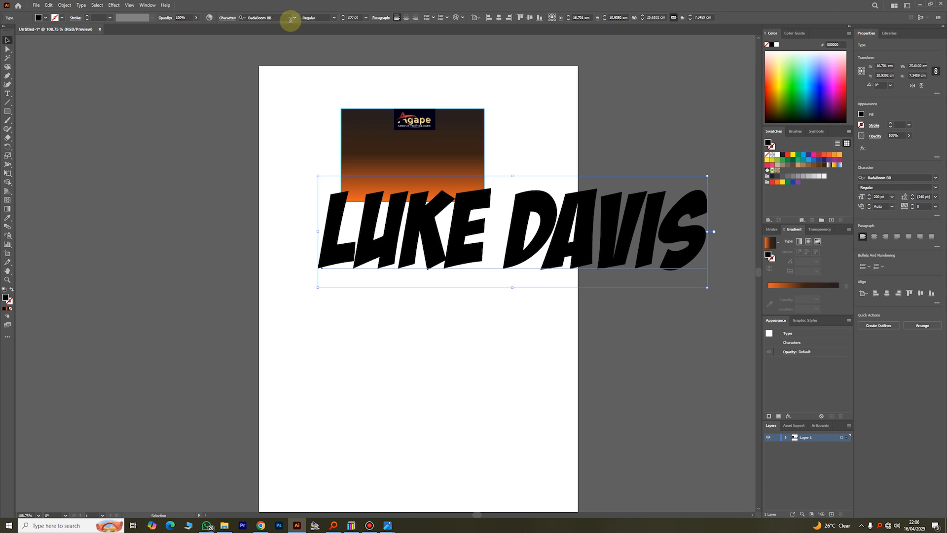
- Set the name to Arial, scale it into the rectangle below the logo, and fill it white
{"action": "left_click", "coordinate": [294, 18]}
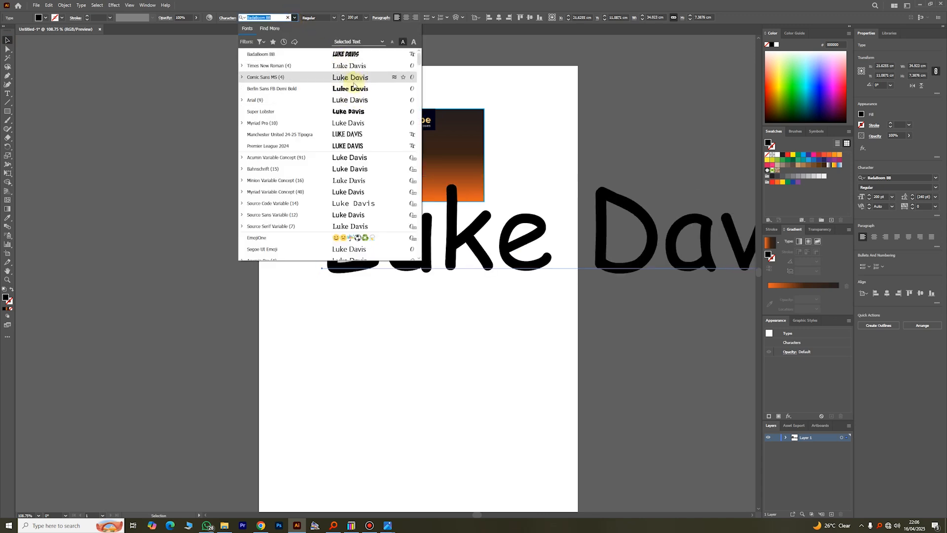
{"action": "left_click", "coordinate": [354, 103]}
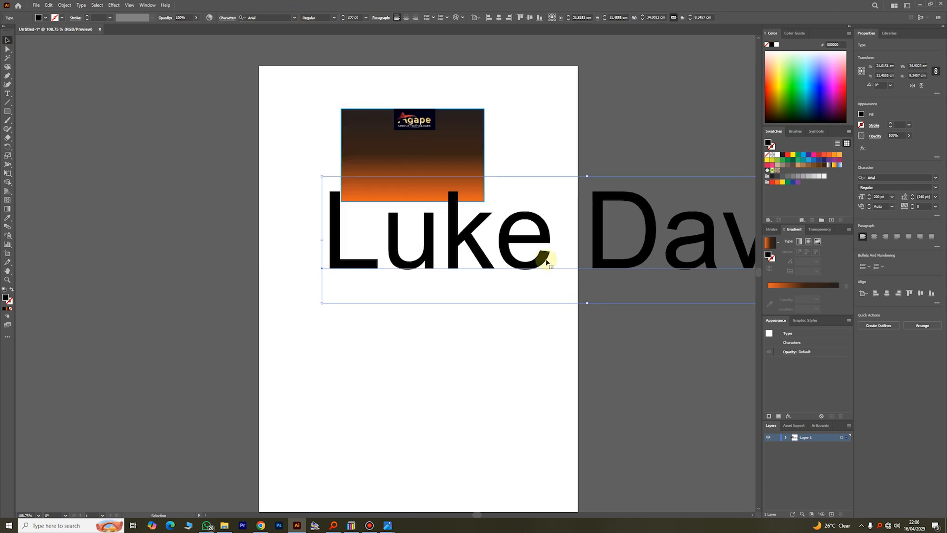
{"action": "left_click_drag", "start_coordinate": [546, 258], "coordinate": [353, 260]}
{"action": "left_click_drag", "start_coordinate": [736, 241], "coordinate": [431, 144]}
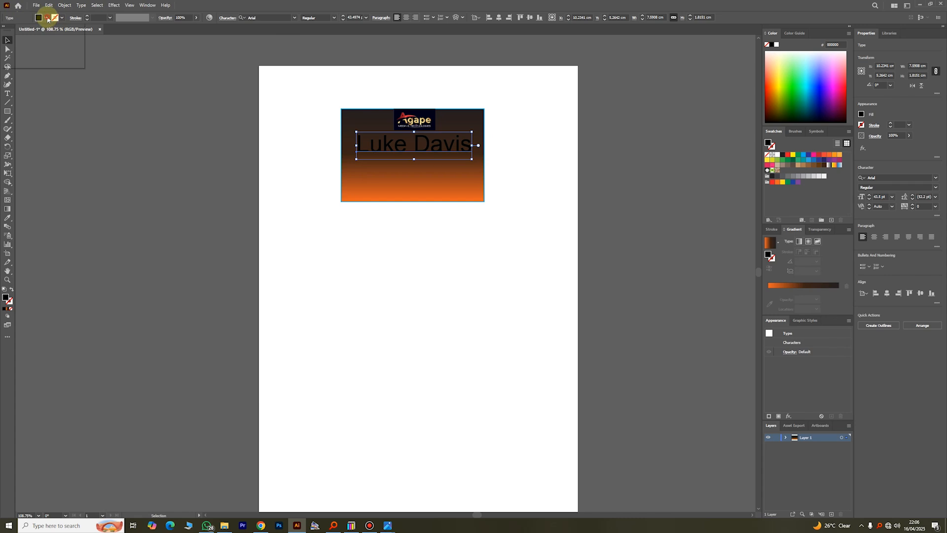
{"action": "left_click", "coordinate": [47, 18]}
{"action": "left_click", "coordinate": [14, 31]}
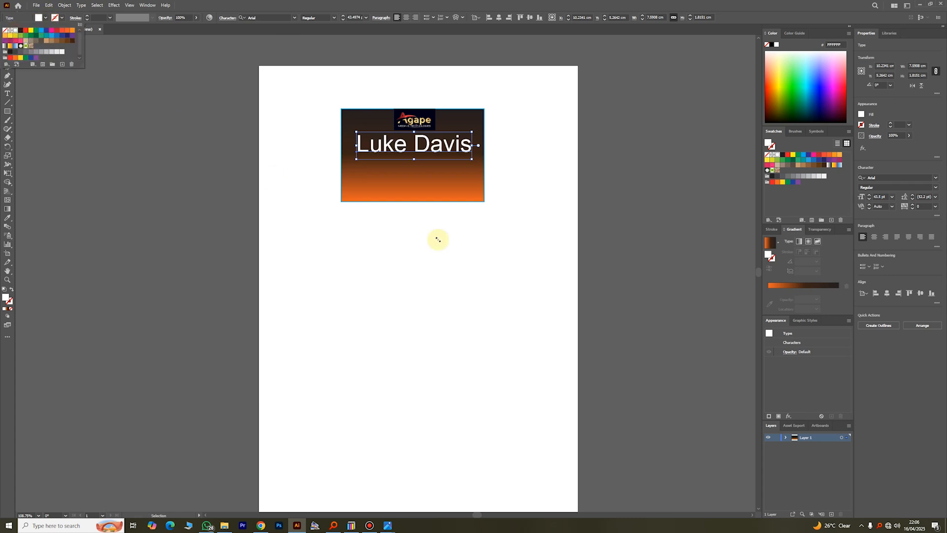
{"action": "left_click", "coordinate": [498, 241]}
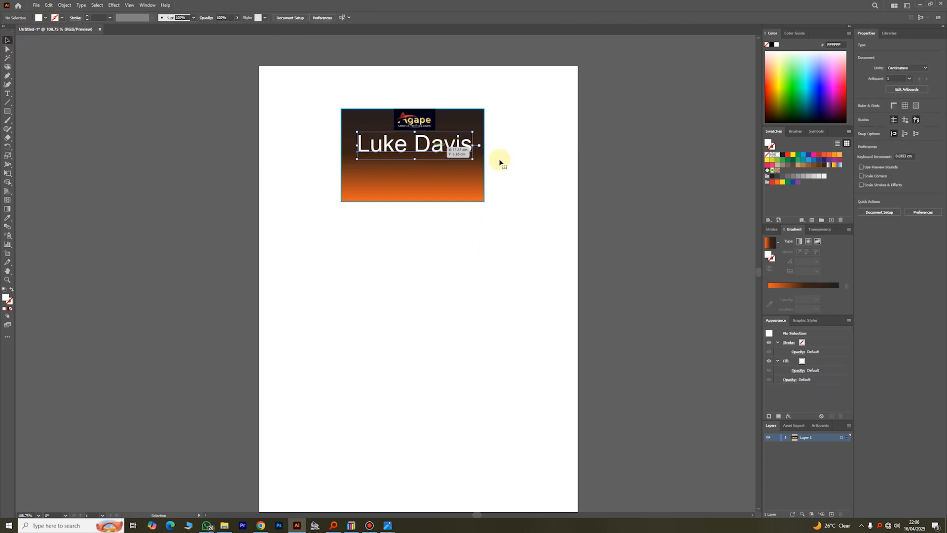
- Add a 'MEDIA AND TECH CONSULTANT' text object and bring it onto the page
{"action": "left_click", "coordinate": [7, 93]}
{"action": "left_click", "coordinate": [373, 266]}
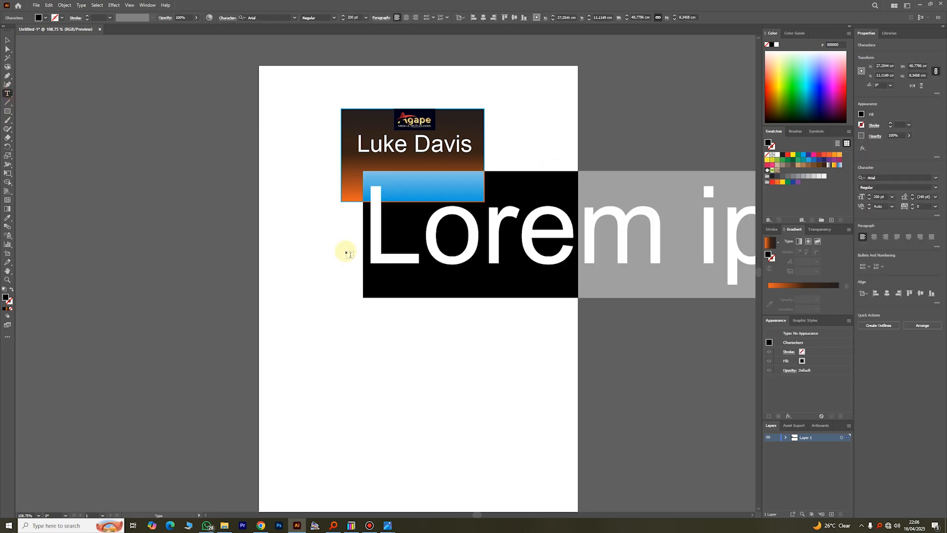
{"action": "type", "text": "MEDIA A"}
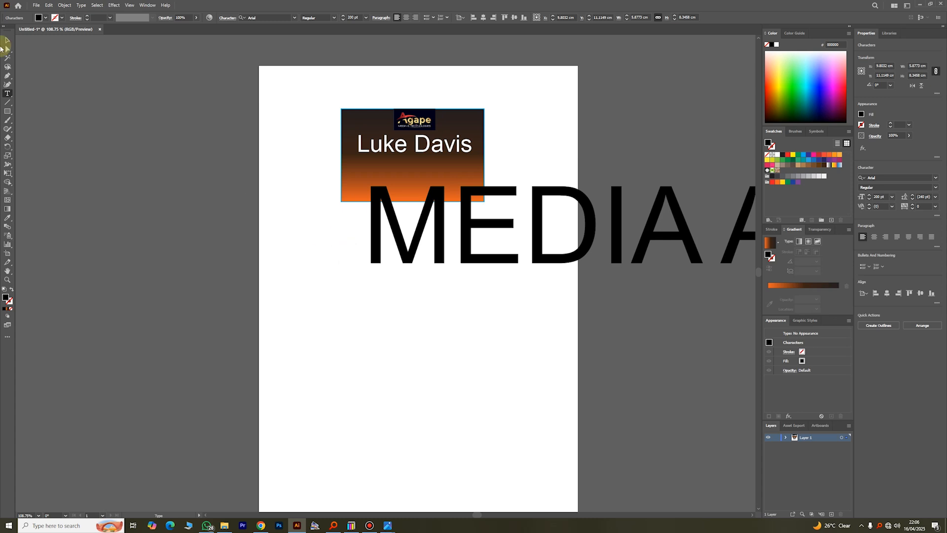
{"action": "left_click", "coordinate": [7, 40]}
{"action": "left_click_drag", "start_coordinate": [466, 252], "coordinate": [263, 224]}
{"action": "left_click_drag", "start_coordinate": [156, 140], "coordinate": [273, 235]}
{"action": "left_click_drag", "start_coordinate": [599, 232], "coordinate": [537, 238]}
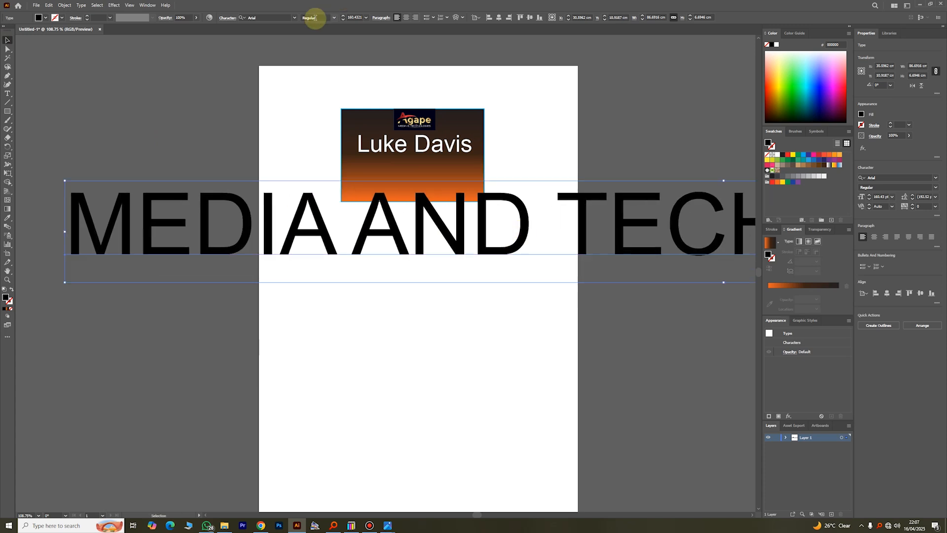
{"action": "left_click", "coordinate": [344, 20]}
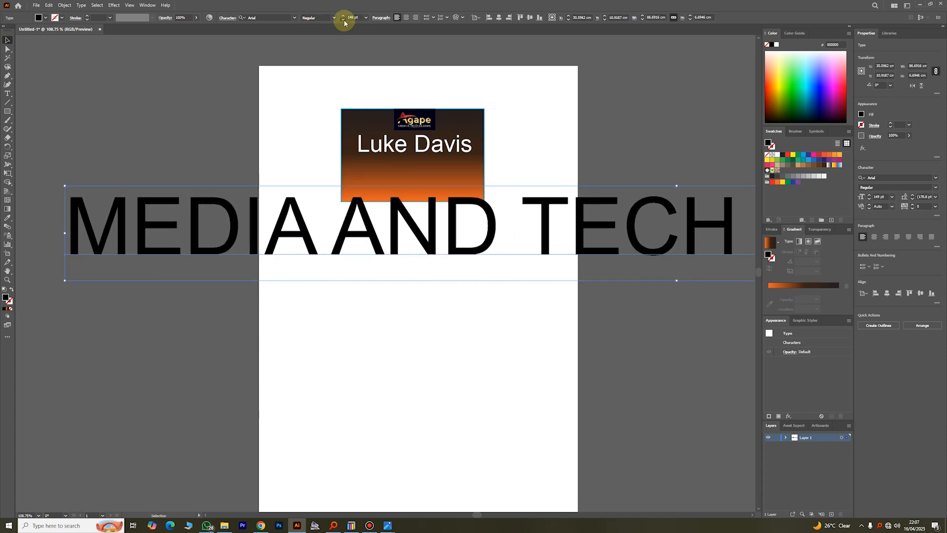
{"action": "left_click_drag", "start_coordinate": [344, 22], "coordinate": [343, 22]}
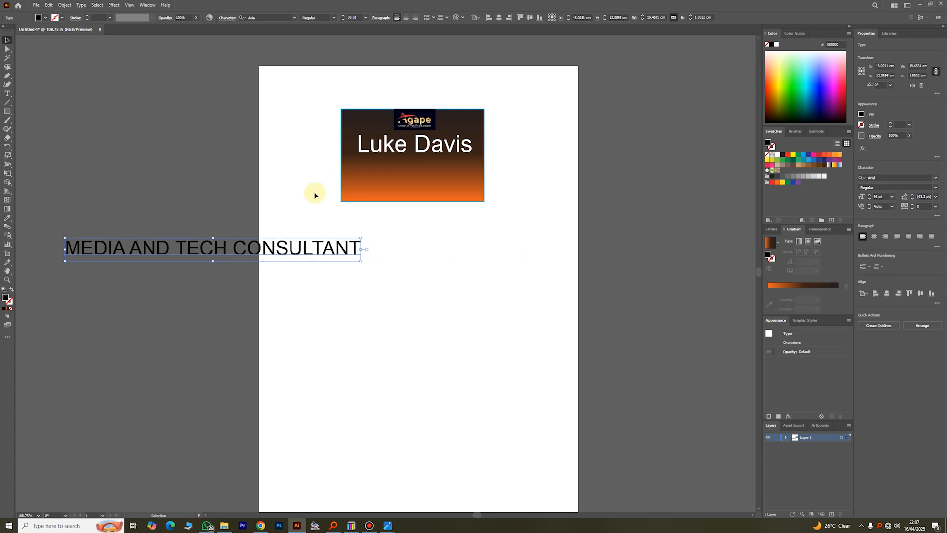
{"action": "left_click_drag", "start_coordinate": [290, 247], "coordinate": [469, 171]}
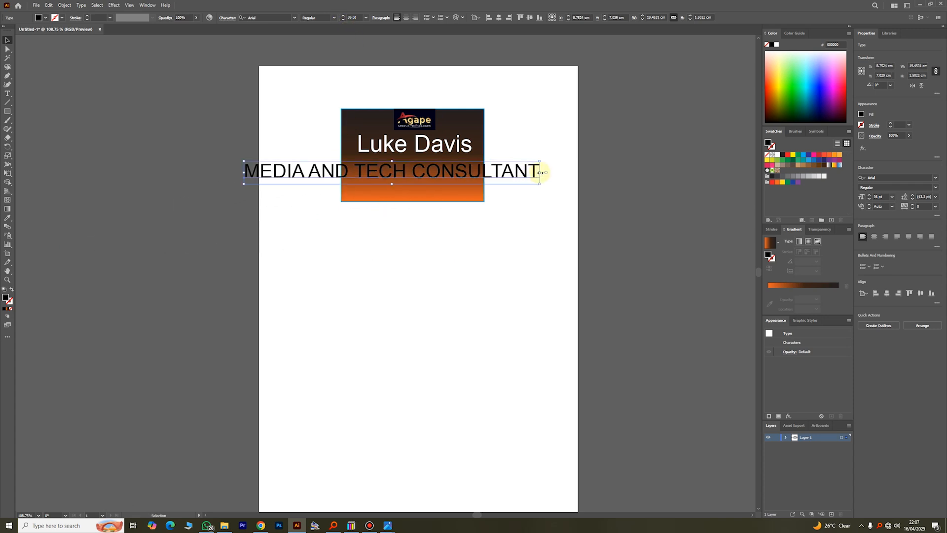
{"action": "left_click_drag", "start_coordinate": [541, 173], "coordinate": [369, 183]}
{"action": "left_click_drag", "start_coordinate": [349, 169], "coordinate": [454, 157]}
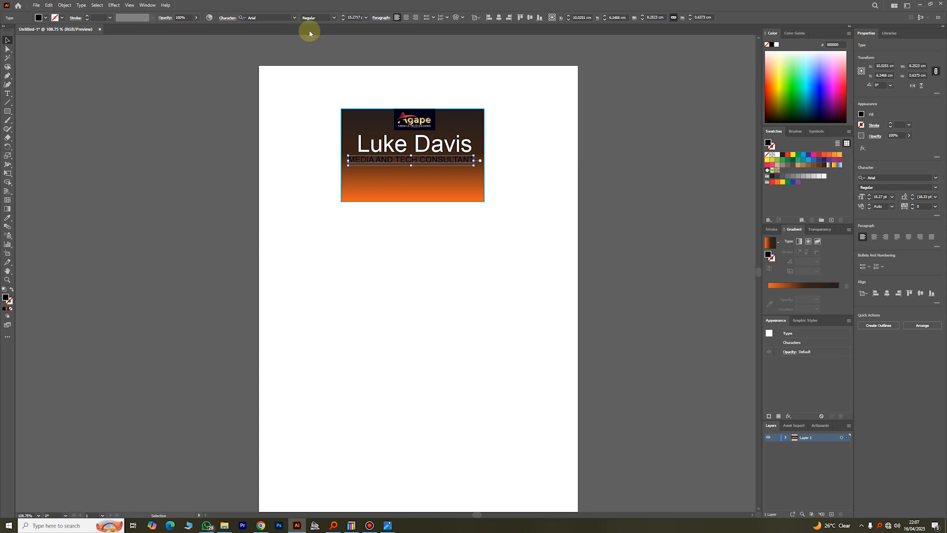
{"action": "left_click", "coordinate": [44, 18]}
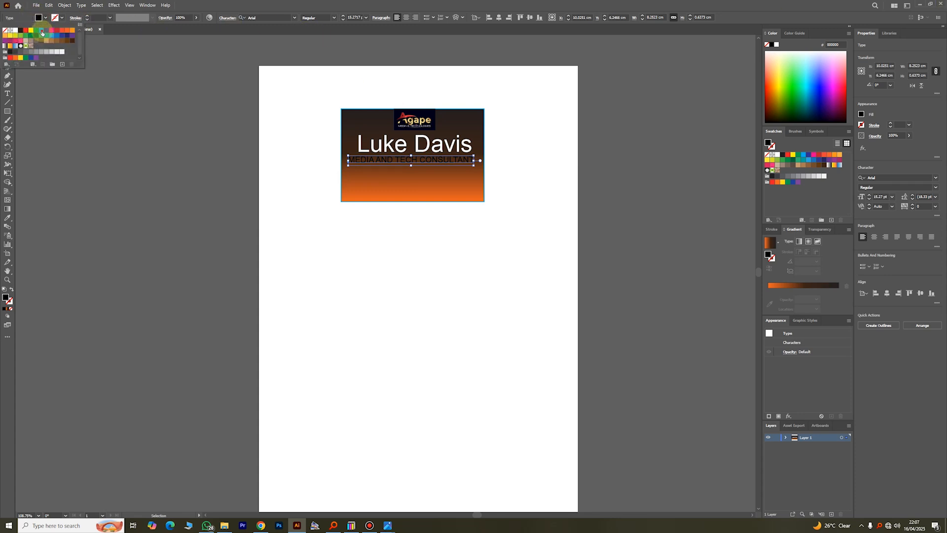
{"action": "left_click", "coordinate": [41, 30]}
{"action": "left_click", "coordinate": [15, 30]}
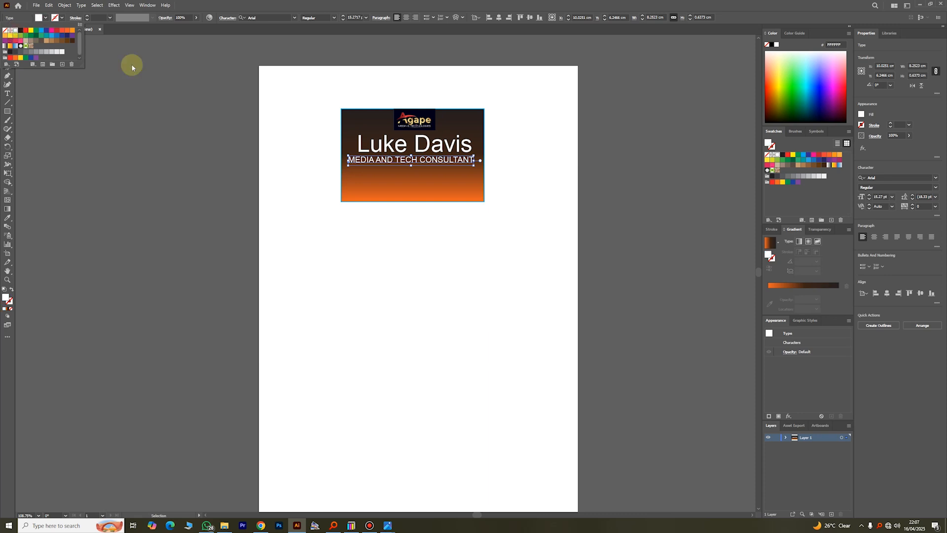
{"action": "left_click", "coordinate": [548, 167]}
{"action": "mouse_move", "coordinate": [430, 154]}
{"action": "left_mouse_down"}
{"action": "mouse_move", "coordinate": [421, 154]}
{"action": "mouse_move", "coordinate": [446, 151]}
{"action": "mouse_move", "coordinate": [446, 163]}
{"action": "left_mouse_up"}
{"action": "left_click", "coordinate": [547, 182]}
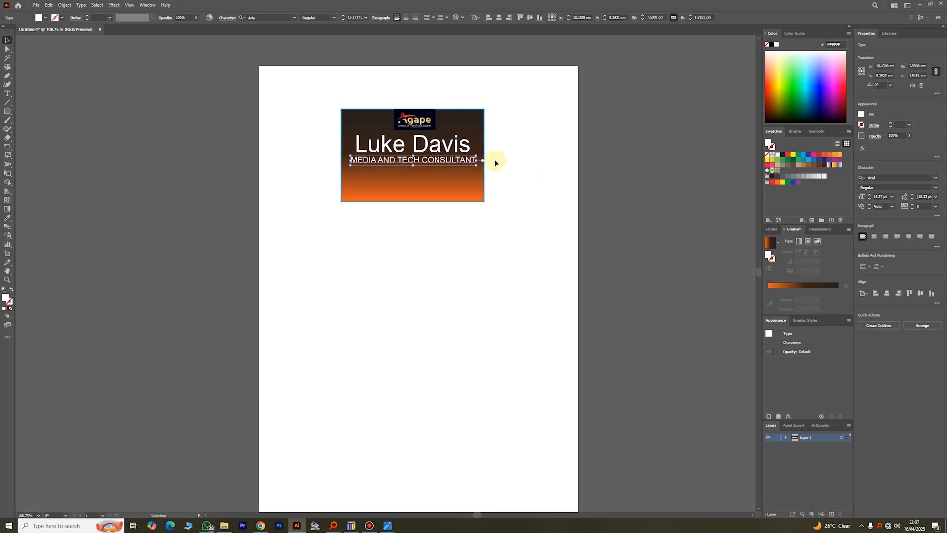
{"action": "left_click", "coordinate": [552, 150]}
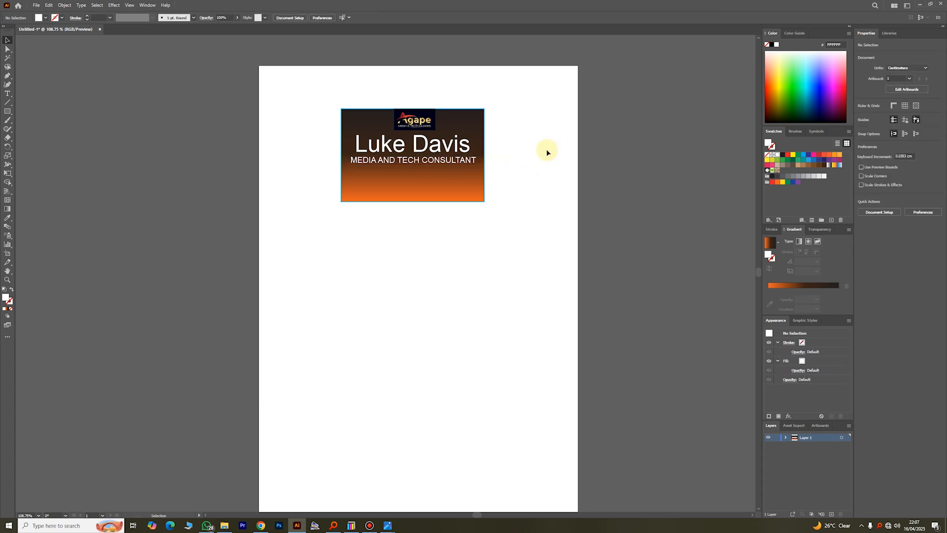
- Draw a horizontal line under the consultant title with a yellow 4 pt stroke
{"action": "left_click", "coordinate": [6, 104]}
{"action": "left_click_drag", "start_coordinate": [350, 169], "coordinate": [475, 169]}
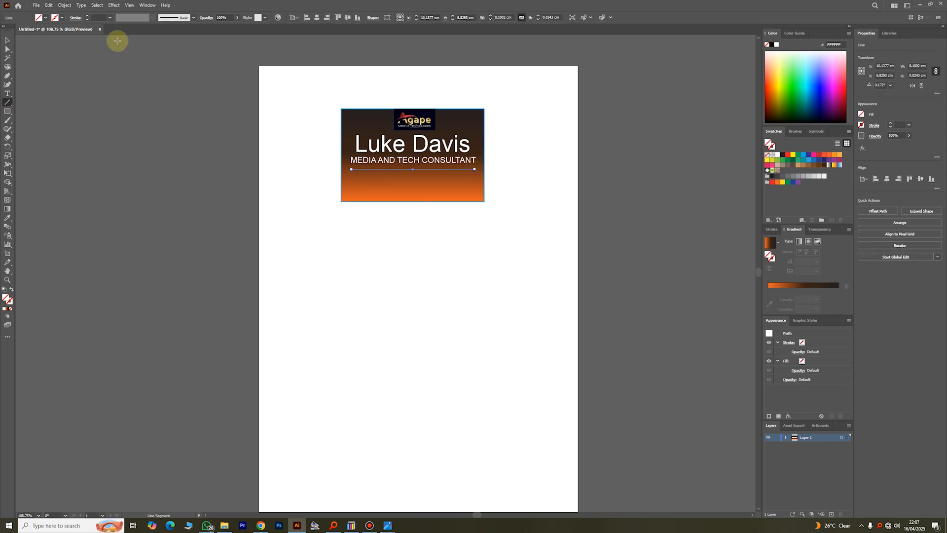
{"action": "left_click", "coordinate": [61, 19]}
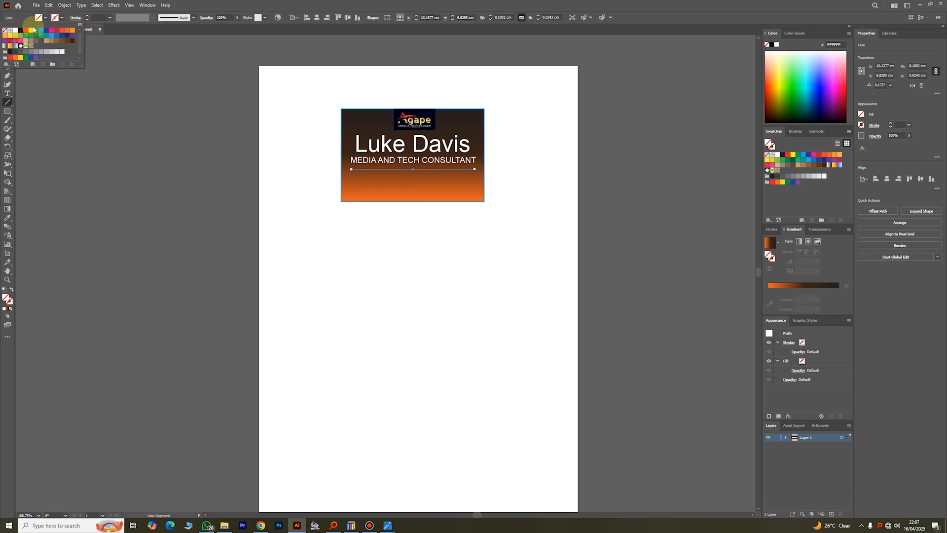
{"action": "left_click", "coordinate": [30, 31]}
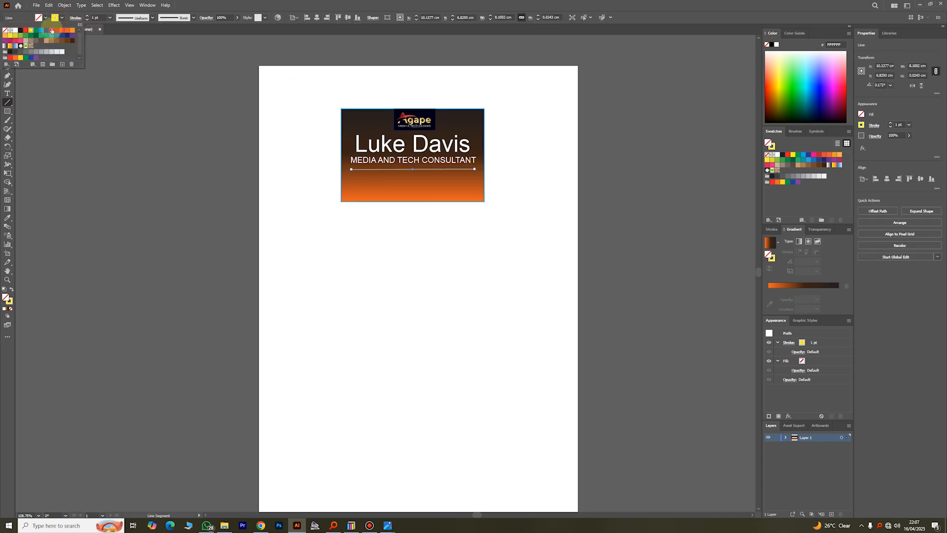
{"action": "left_click", "coordinate": [88, 19]}
{"action": "left_click", "coordinate": [88, 18]}
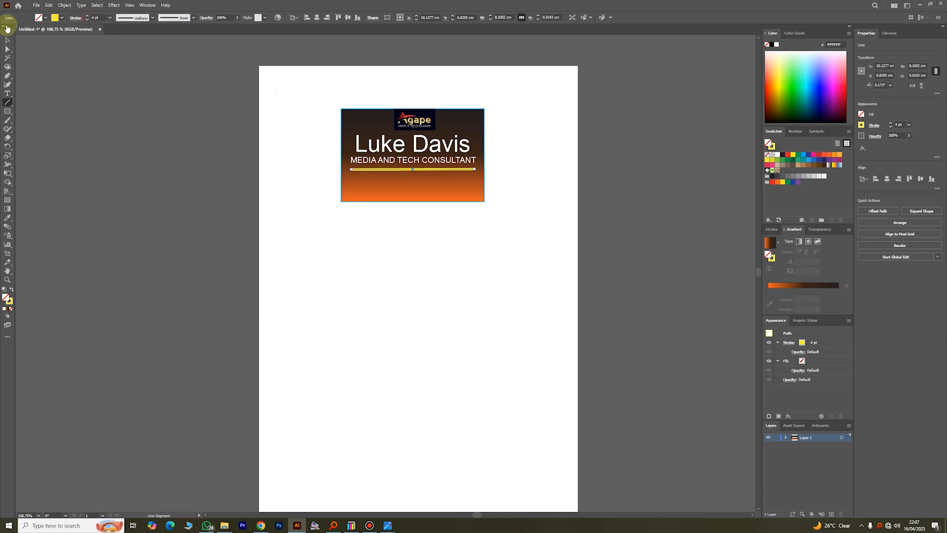
{"action": "left_click", "coordinate": [7, 41]}
{"action": "left_click", "coordinate": [530, 171]}
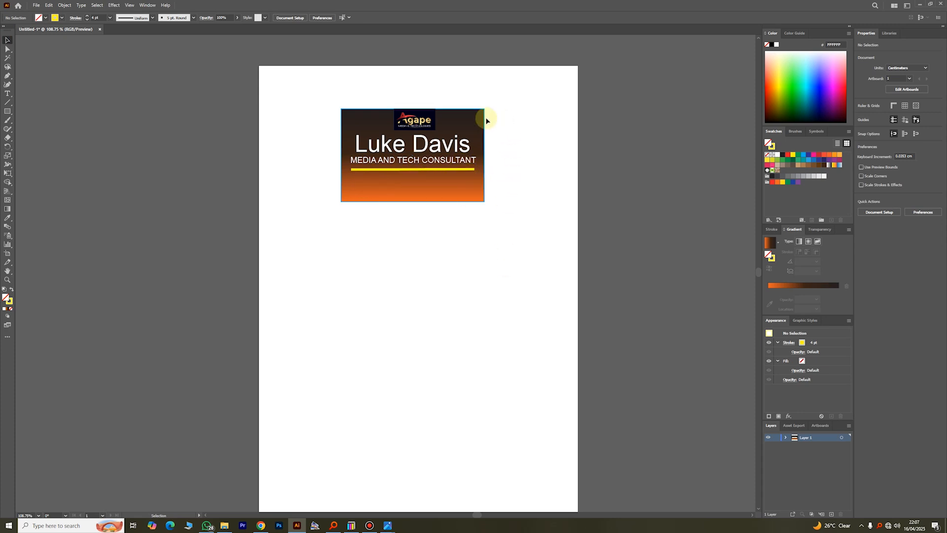
- Zoom in so the whole badge fills the view
{"action": "scroll", "coordinate": [487, 120], "scroll_direction": "up", "scroll_amount": 3}
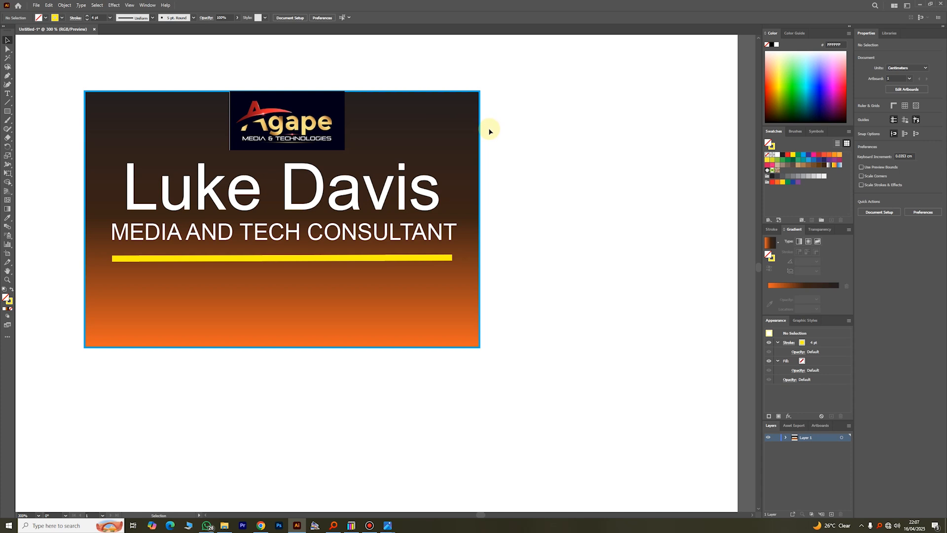
{"action": "scroll", "coordinate": [467, 124], "scroll_direction": "left", "scroll_amount": 1}
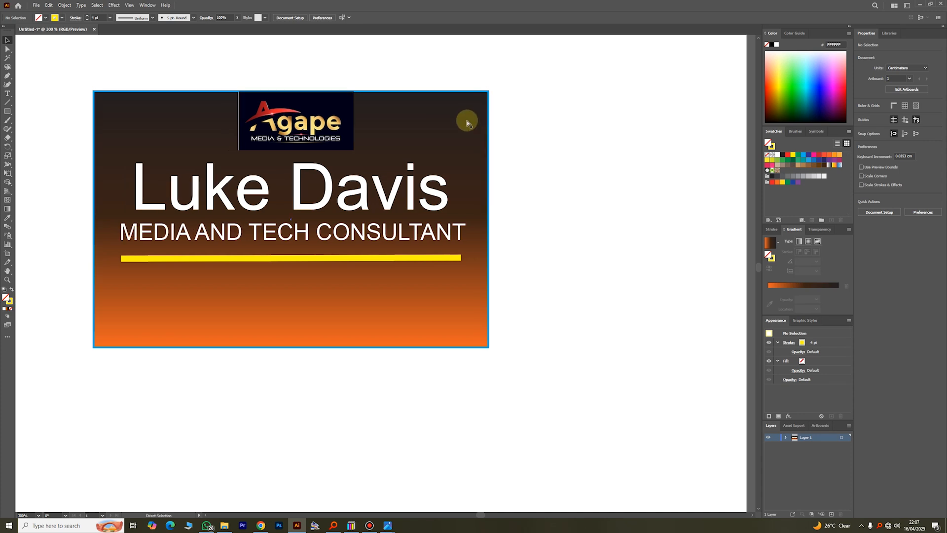
{"action": "scroll", "coordinate": [281, 78], "scroll_direction": "left", "scroll_amount": 3}
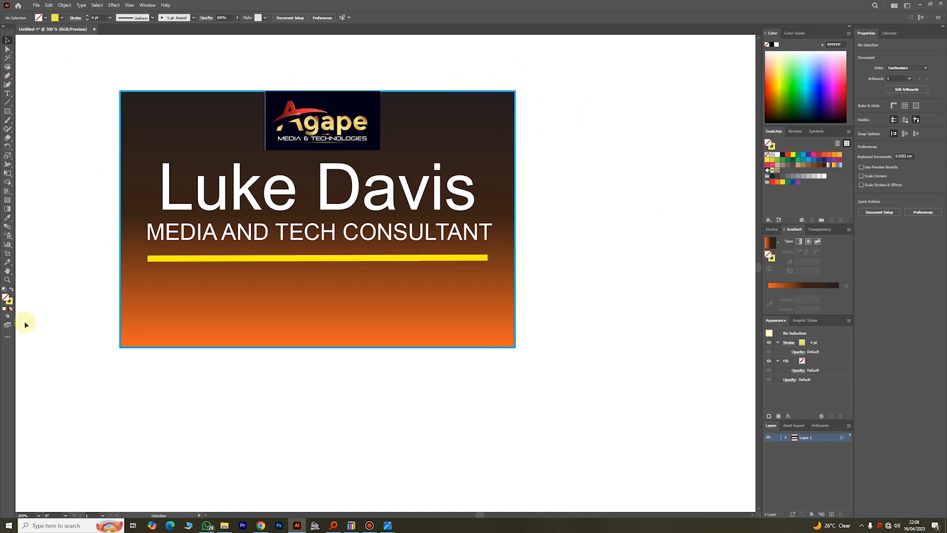
{"action": "left_click", "coordinate": [7, 280]}
{"action": "left_click", "coordinate": [218, 140]}
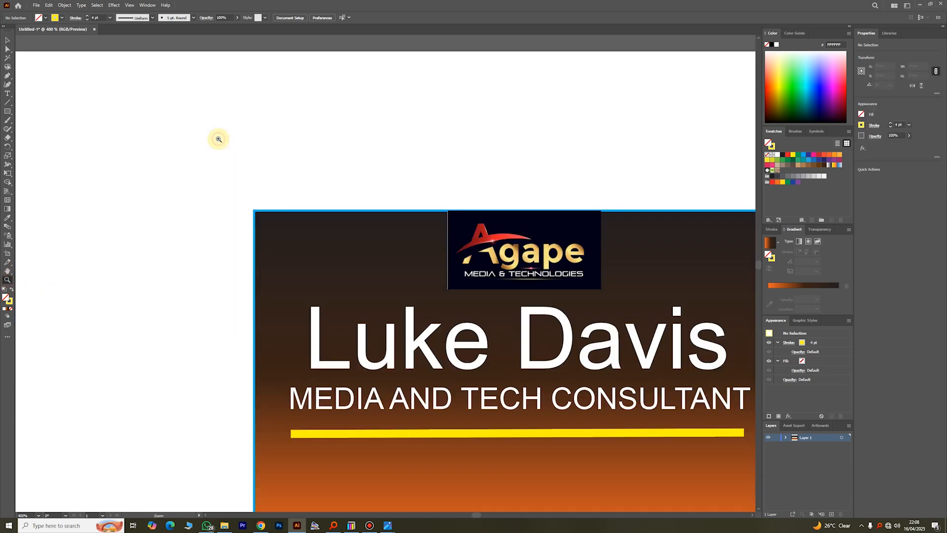
{"action": "left_click_drag", "start_coordinate": [432, 281], "coordinate": [411, 287]}
- Reveal the Rectangle tool's flyout showing the Ellipse tool
{"action": "scroll", "coordinate": [454, 247], "scroll_direction": "down", "scroll_amount": 1}
{"action": "scroll", "coordinate": [454, 248], "scroll_direction": "down", "scroll_amount": 2}
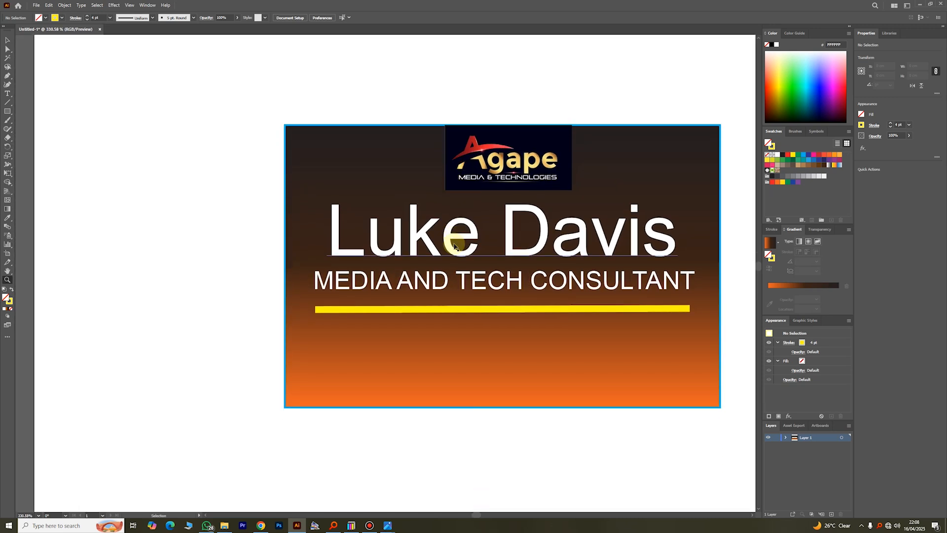
{"action": "scroll", "coordinate": [467, 241], "scroll_direction": "right", "scroll_amount": 4}
{"action": "left_click_drag", "start_coordinate": [6, 114], "coordinate": [35, 132]}
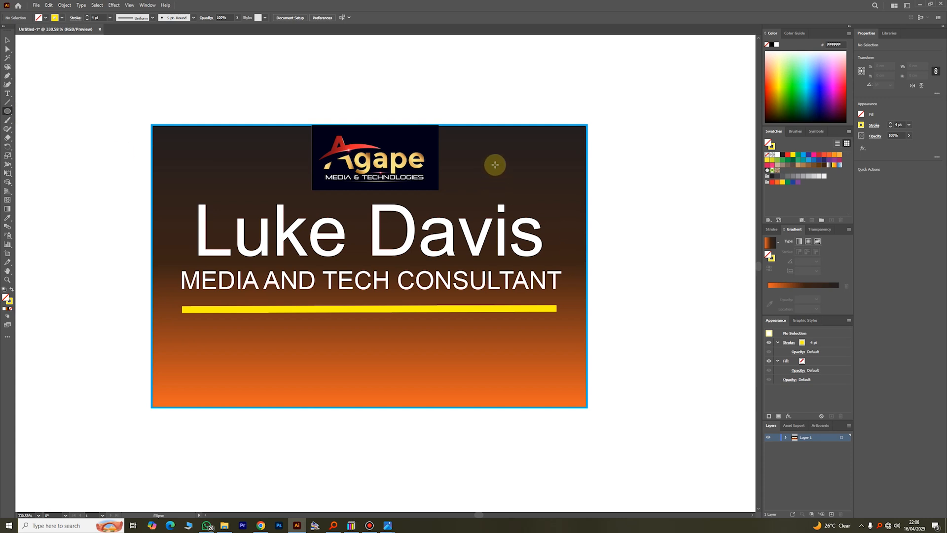
- Draw a small circle to the right of the logo
{"action": "left_click_drag", "start_coordinate": [494, 164], "coordinate": [534, 153]}
{"action": "key", "text": "v"}
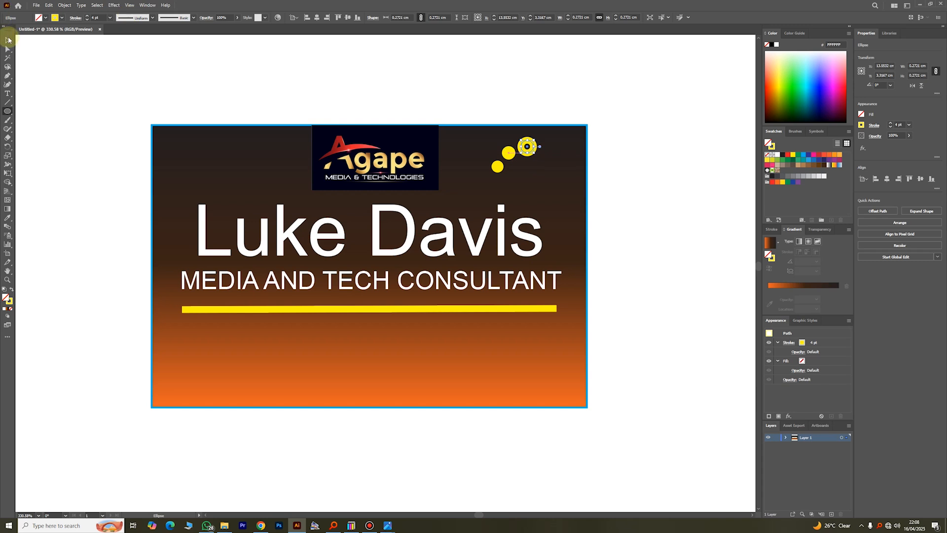
{"action": "left_click", "coordinate": [430, 94]}
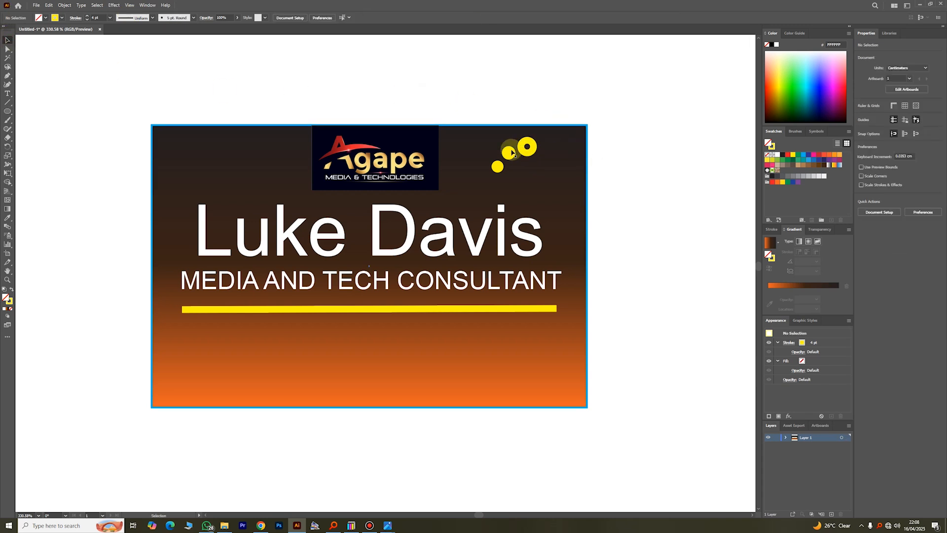
- Fade the middle circle to 64% opacity and the right circle to 42%
{"action": "left_click", "coordinate": [509, 152]}
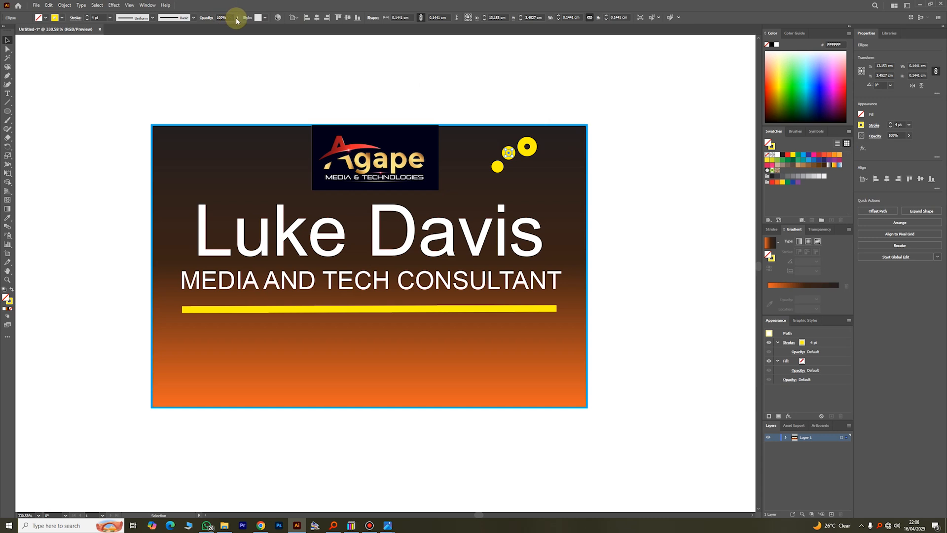
{"action": "left_click", "coordinate": [237, 18]}
{"action": "left_click_drag", "start_coordinate": [237, 27], "coordinate": [226, 28]}
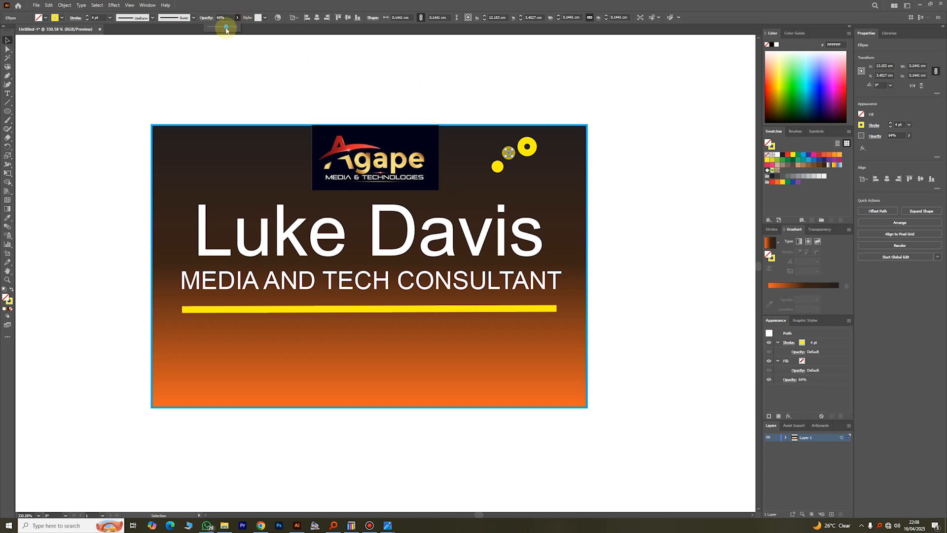
{"action": "left_click", "coordinate": [528, 146]}
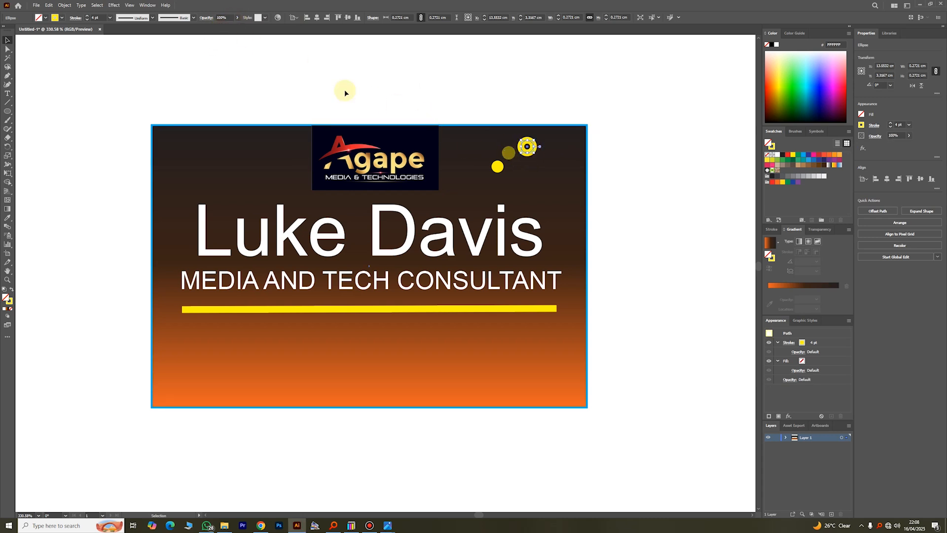
{"action": "left_click", "coordinate": [237, 19]}
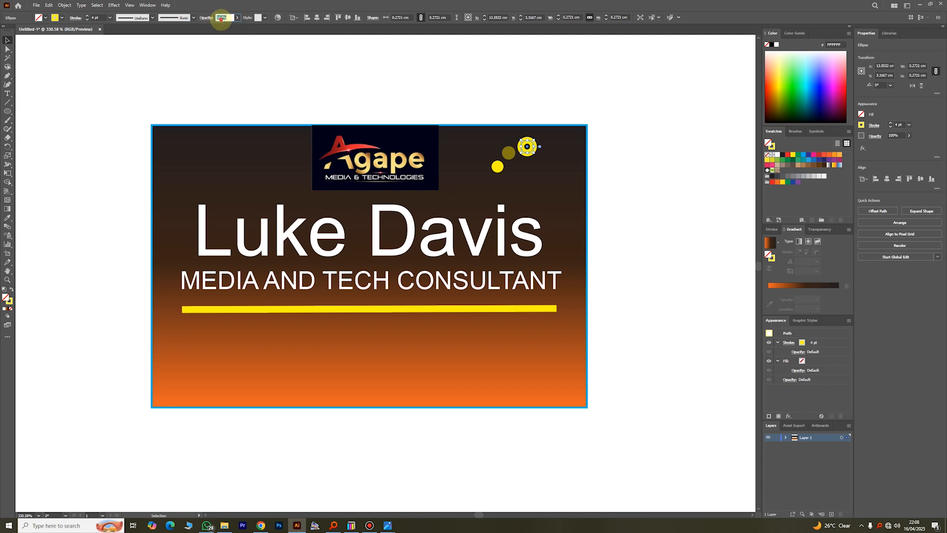
{"action": "type", "text": "42"}
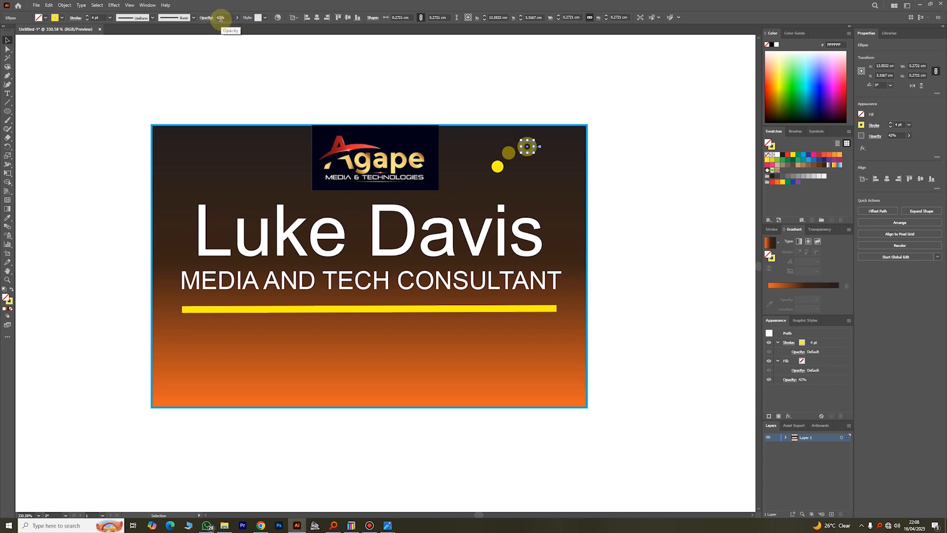
- Move the faint circle up between the others and set it to 60% opacity
{"action": "left_click", "coordinate": [498, 166]}
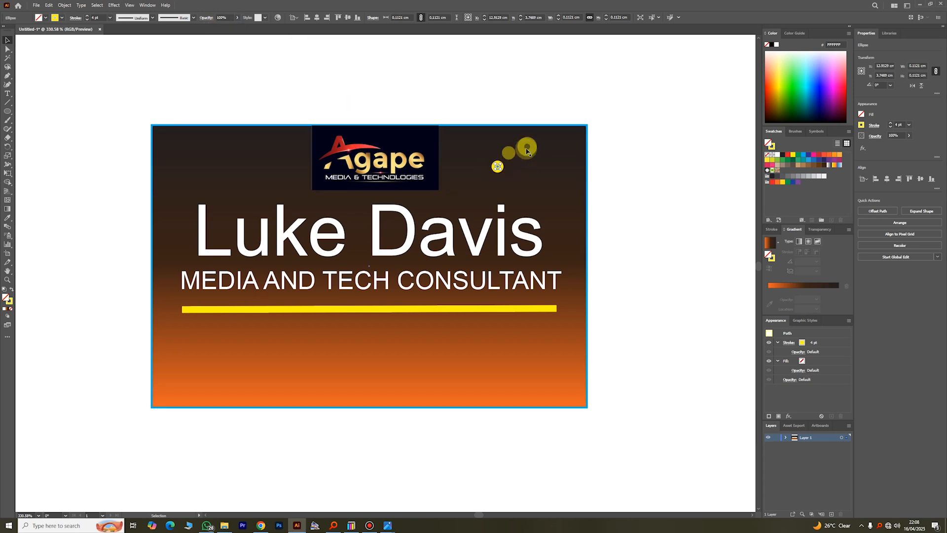
{"action": "left_click", "coordinate": [526, 152]}
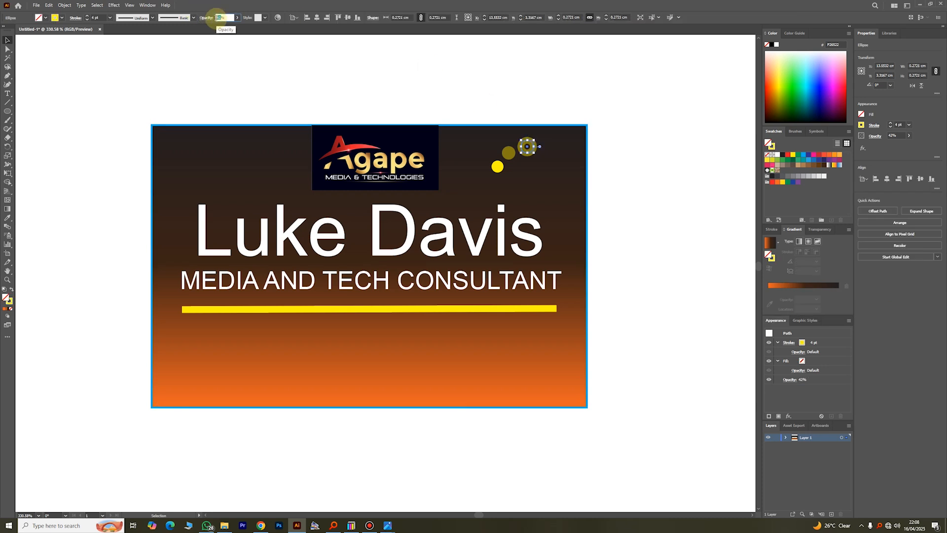
{"action": "left_click_drag", "start_coordinate": [503, 180], "coordinate": [510, 156]}
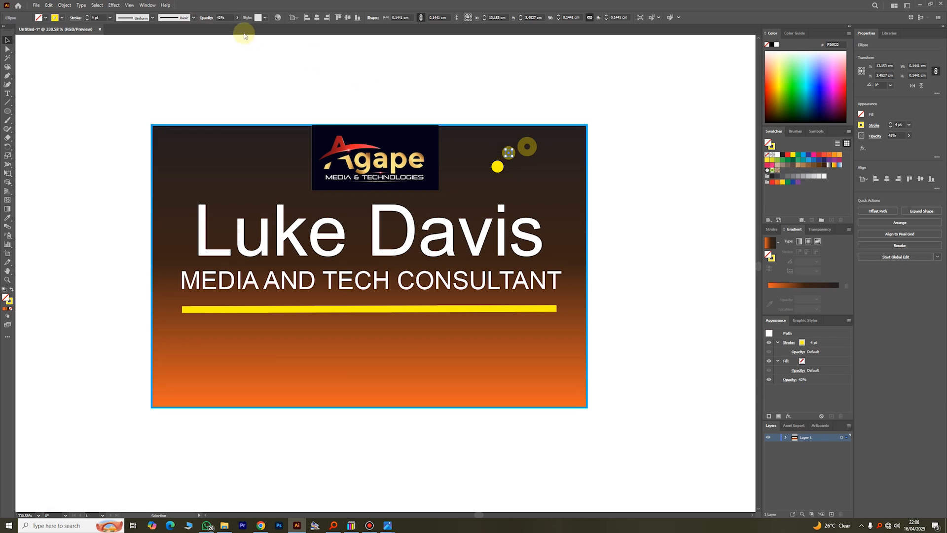
{"action": "type", "text": "60"}
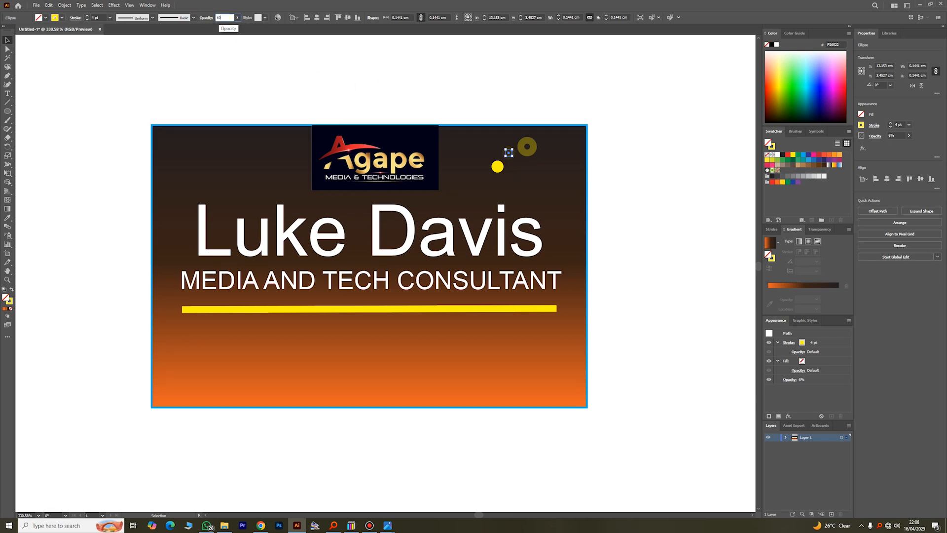
{"action": "left_click", "coordinate": [510, 113]}
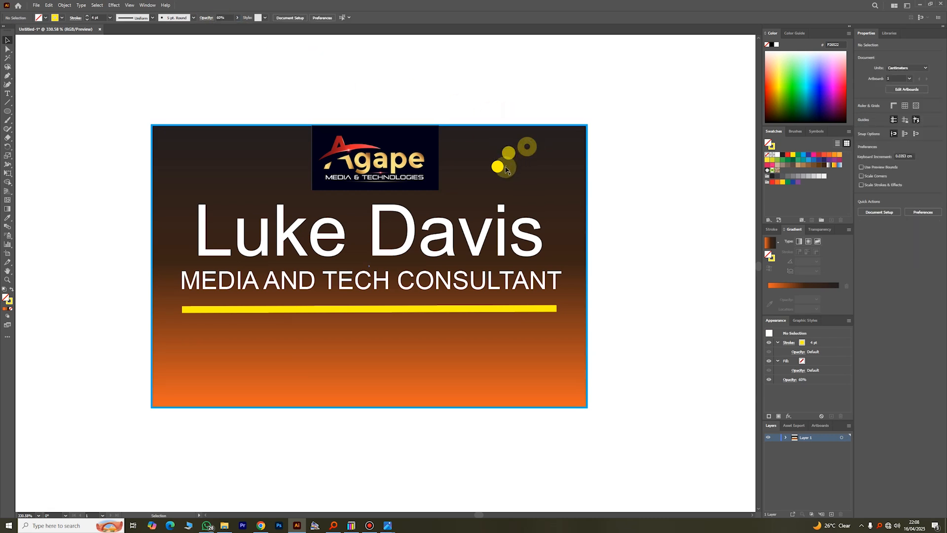
- Draw a small star beside the top-right dots with a black outline
{"action": "scroll", "coordinate": [616, 159], "scroll_direction": "down", "scroll_amount": 3}
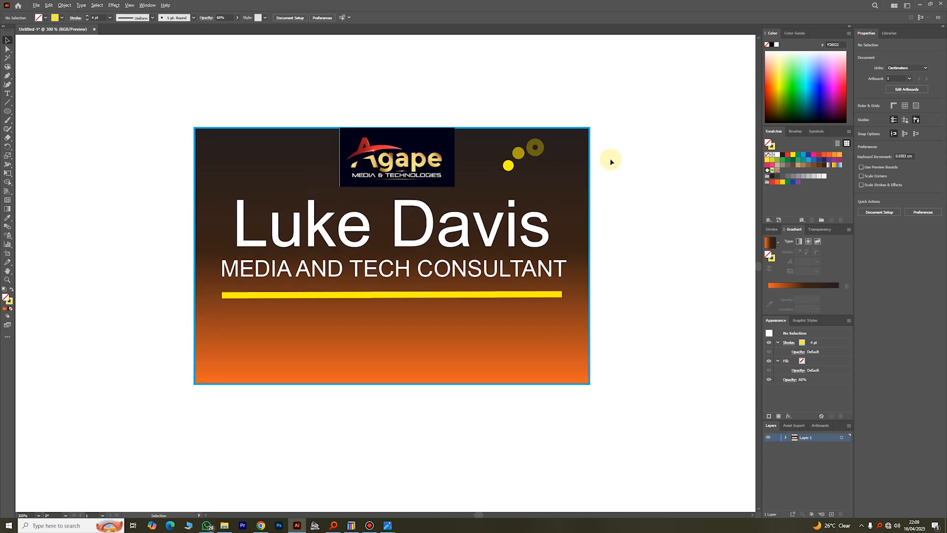
{"action": "scroll", "coordinate": [633, 161], "scroll_direction": "up", "scroll_amount": 3}
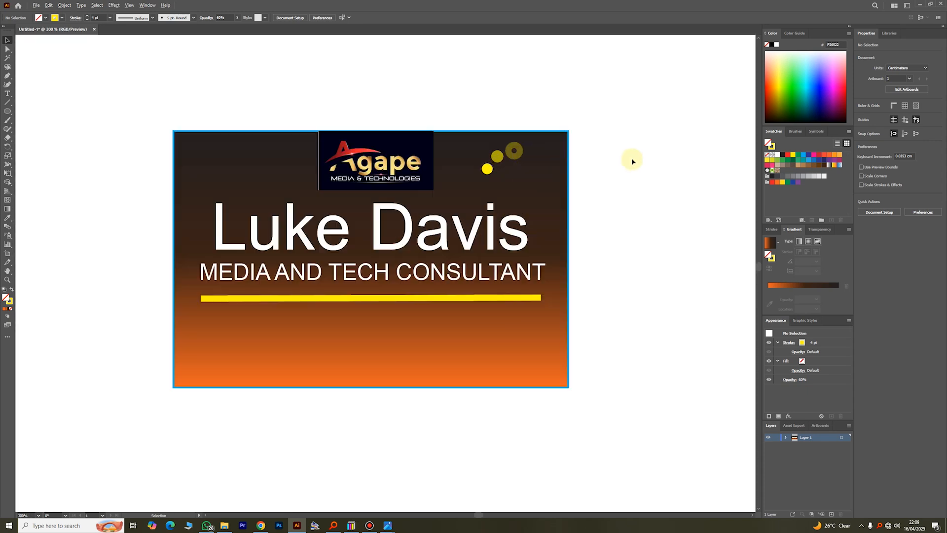
{"action": "scroll", "coordinate": [630, 161], "scroll_direction": "down", "scroll_amount": 1}
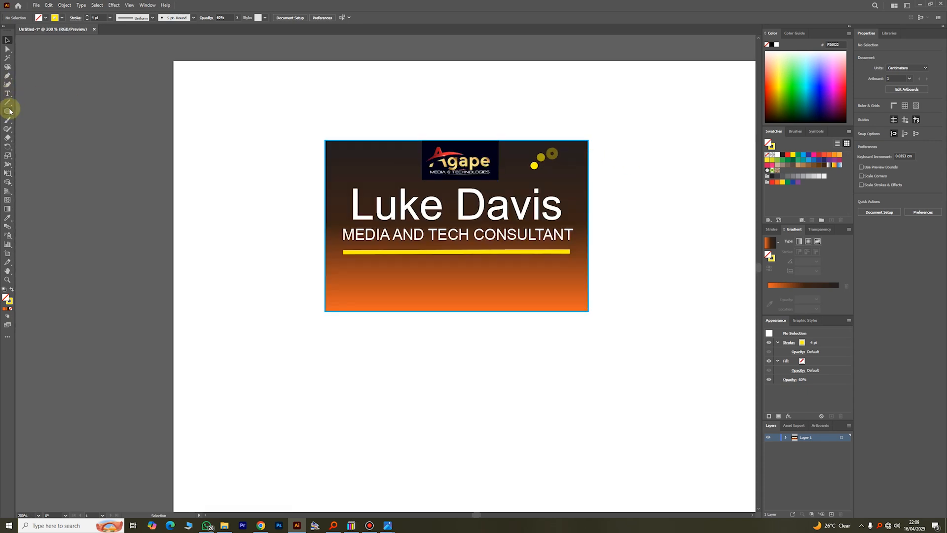
{"action": "left_click", "coordinate": [6, 113]}
{"action": "left_click", "coordinate": [37, 136]}
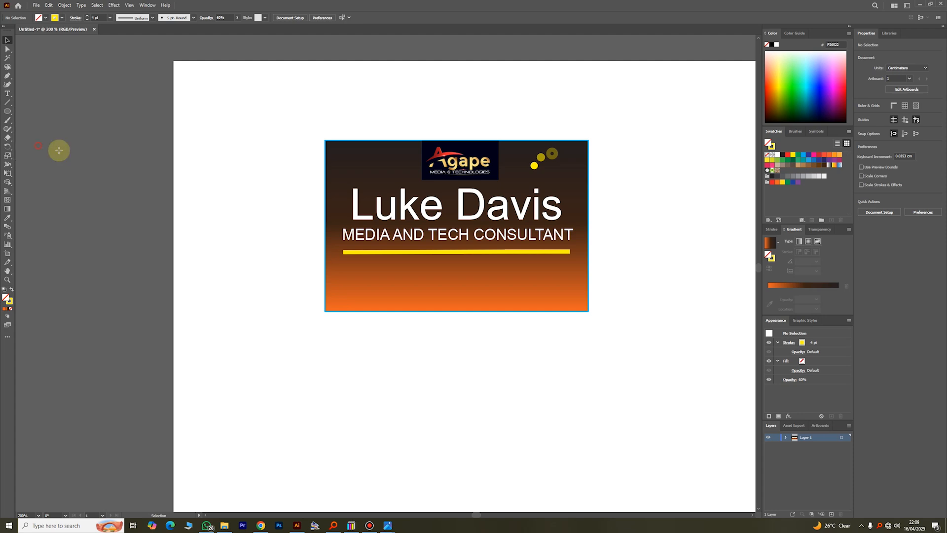
{"action": "left_click_drag", "start_coordinate": [548, 165], "coordinate": [553, 170]}
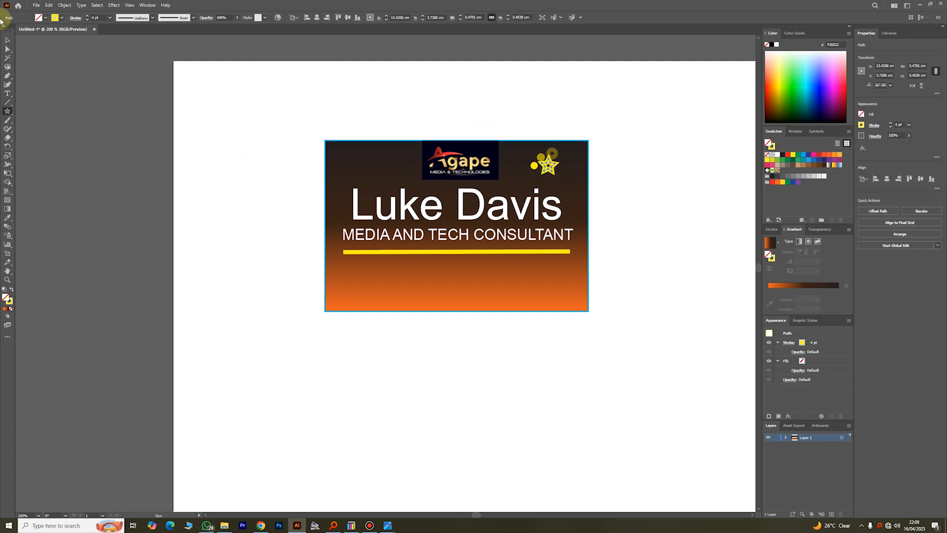
{"action": "left_click", "coordinate": [56, 19]}
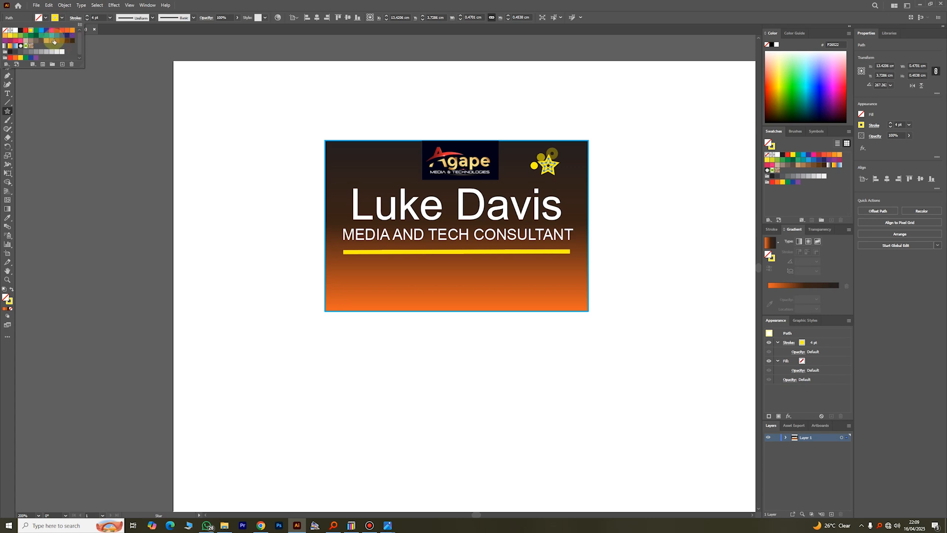
{"action": "left_click", "coordinate": [20, 32]}
{"action": "left_click", "coordinate": [24, 20]}
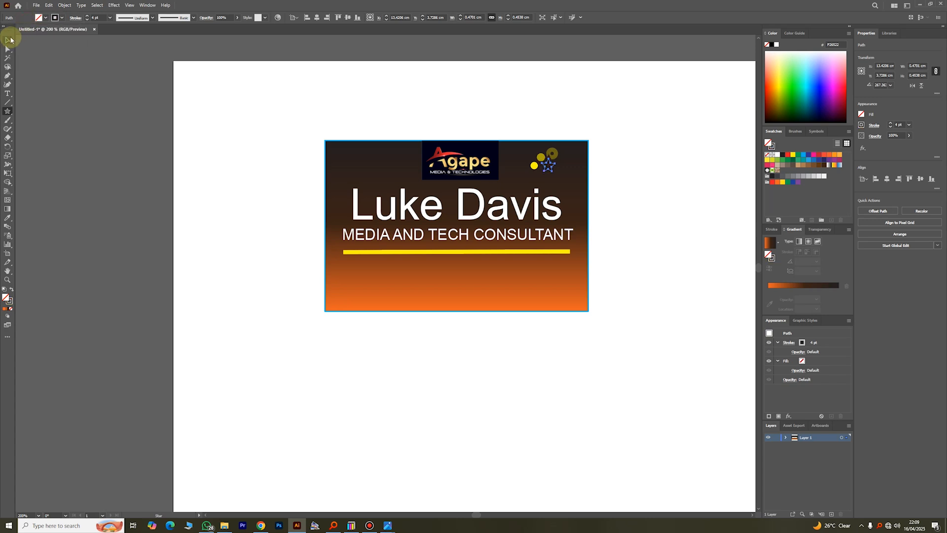
- Shift the star slightly down and right and give it a dark blue outline
{"action": "left_click", "coordinate": [8, 39]}
{"action": "left_click_drag", "start_coordinate": [550, 169], "coordinate": [551, 171]}
{"action": "key", "text": "ctrl+z"}
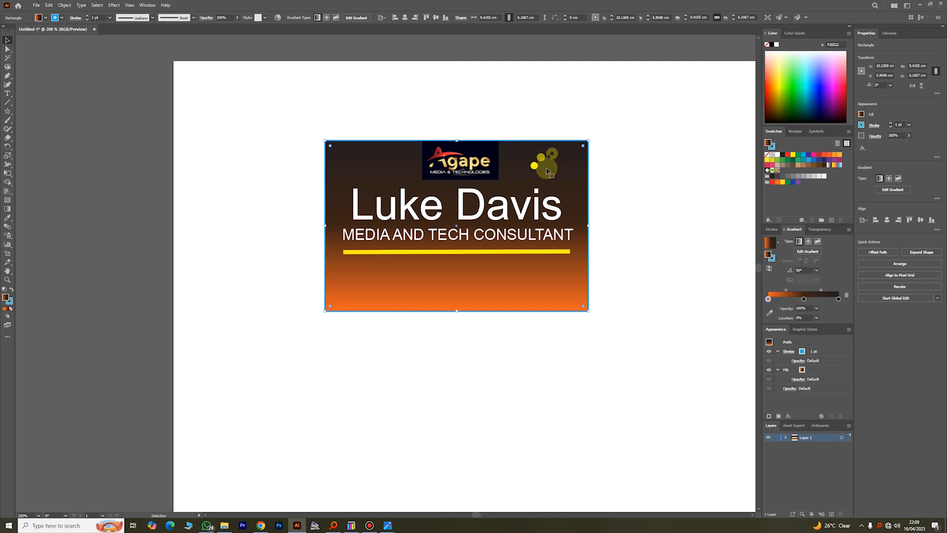
{"action": "left_click", "coordinate": [546, 173]}
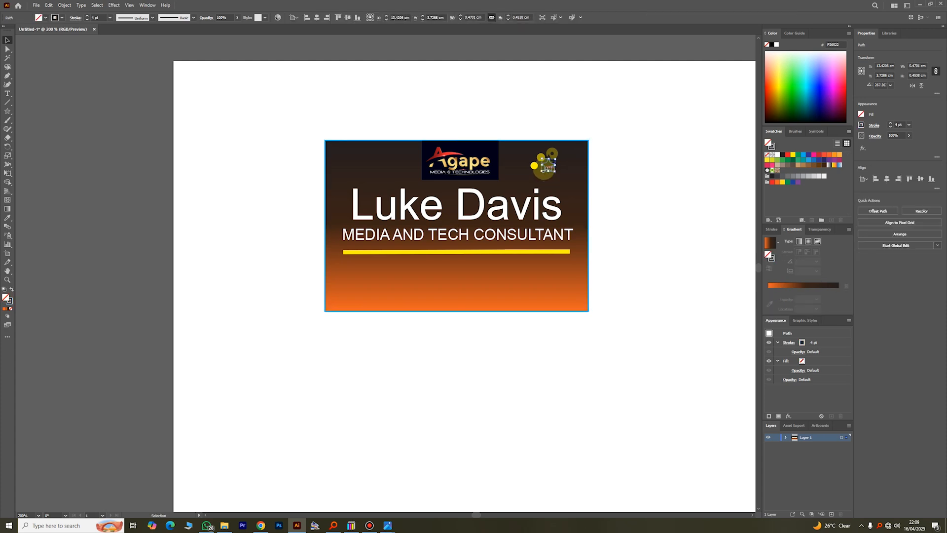
{"action": "left_click_drag", "start_coordinate": [546, 172], "coordinate": [548, 178]}
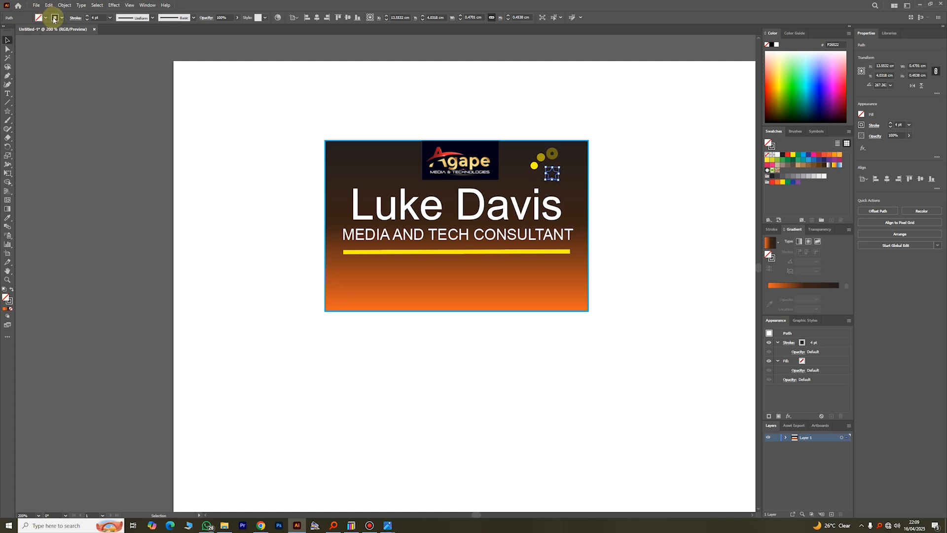
{"action": "left_click", "coordinate": [54, 18]}
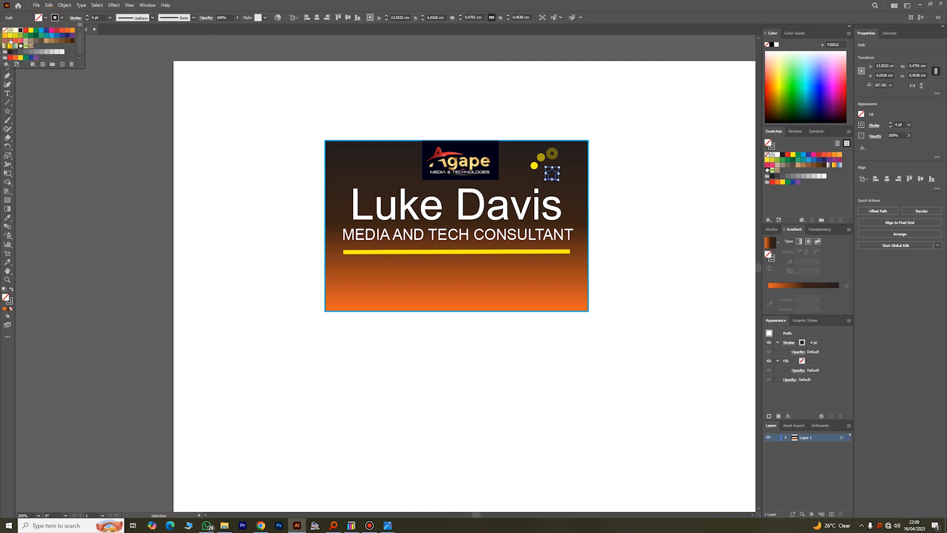
{"action": "left_click", "coordinate": [20, 30]}
{"action": "left_click", "coordinate": [615, 124]}
{"action": "left_click", "coordinate": [628, 127]}
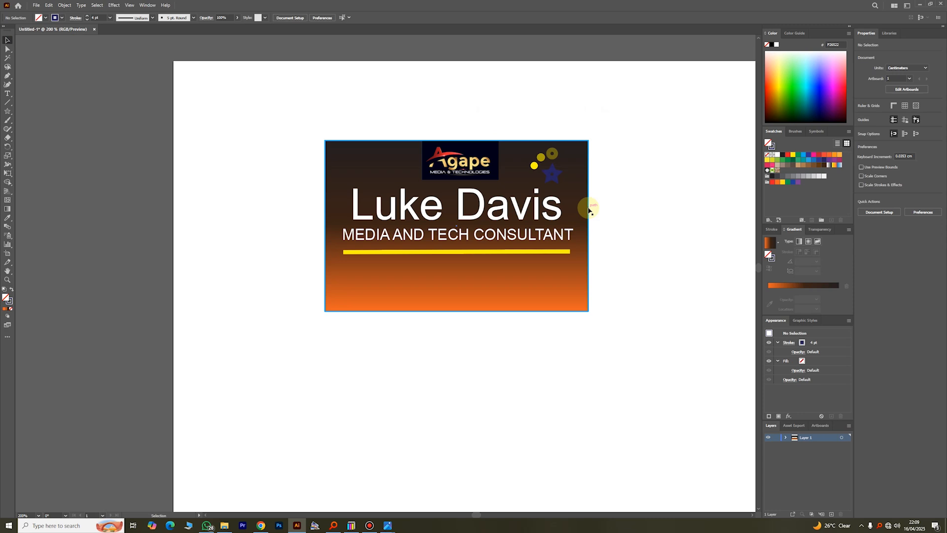
- Add a text line below the card containing the phone number
{"action": "left_click", "coordinate": [8, 94]}
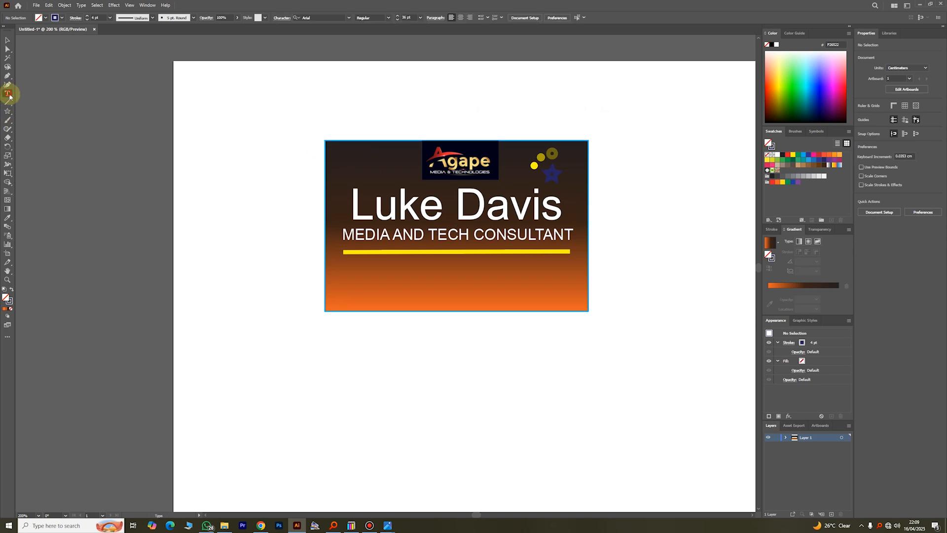
{"action": "left_click", "coordinate": [297, 342]}
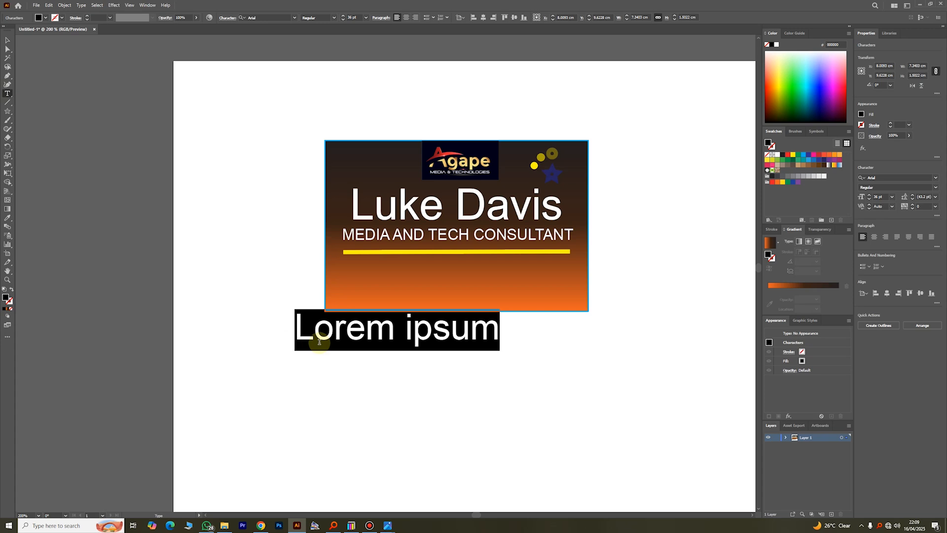
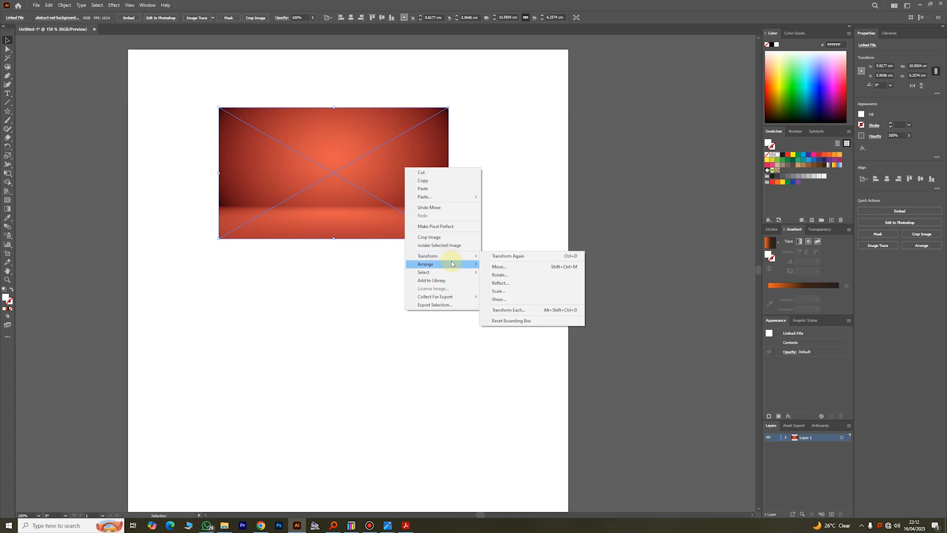
- Send the red gradient image to the back, then bring it forward above the dark card fill
{"action": "mouse_move", "coordinate": [449, 264]}
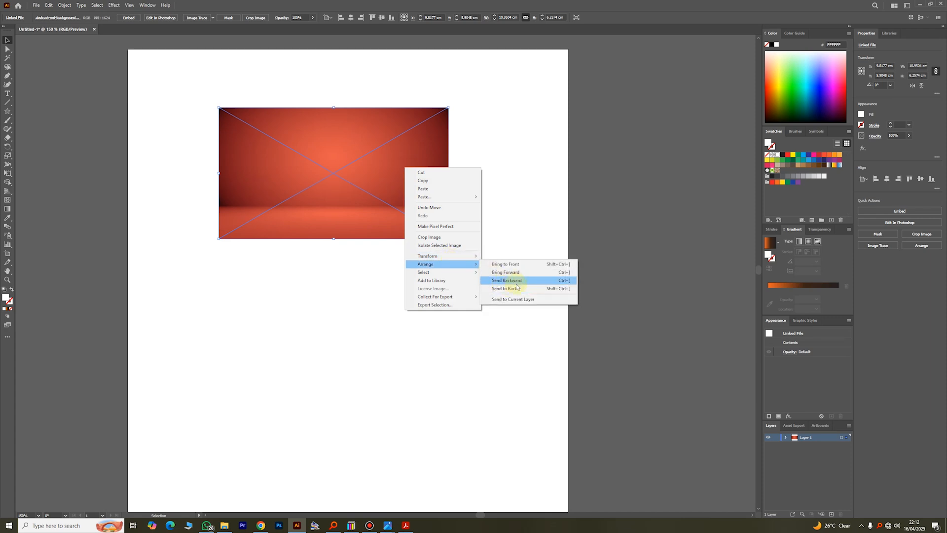
{"action": "left_click", "coordinate": [509, 288]}
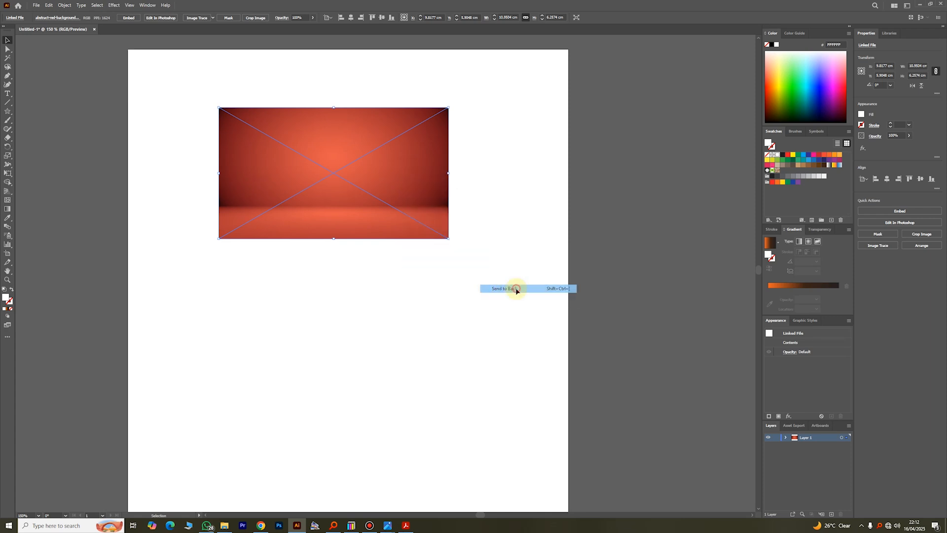
{"action": "right_click", "coordinate": [232, 177]}
{"action": "mouse_move", "coordinate": [277, 264]}
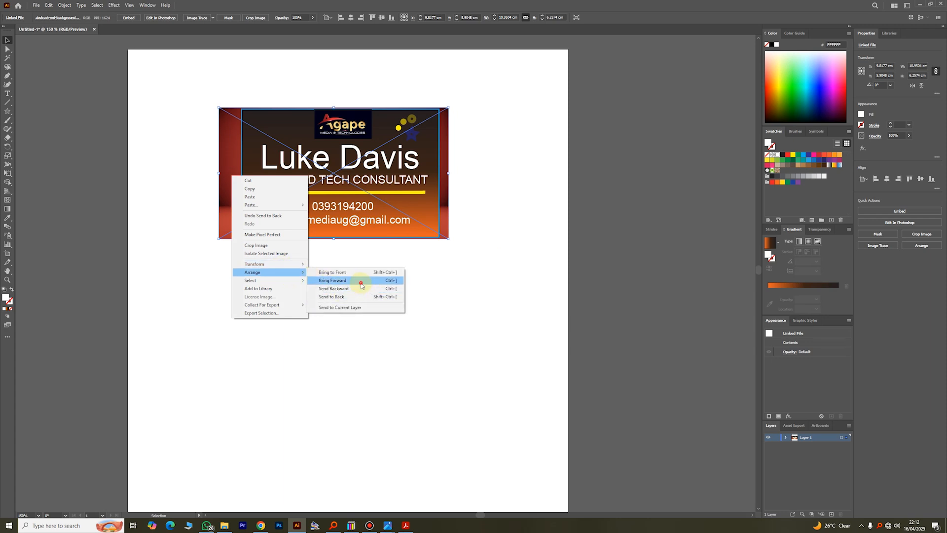
{"action": "left_click", "coordinate": [361, 289]}
{"action": "left_click", "coordinate": [459, 230]}
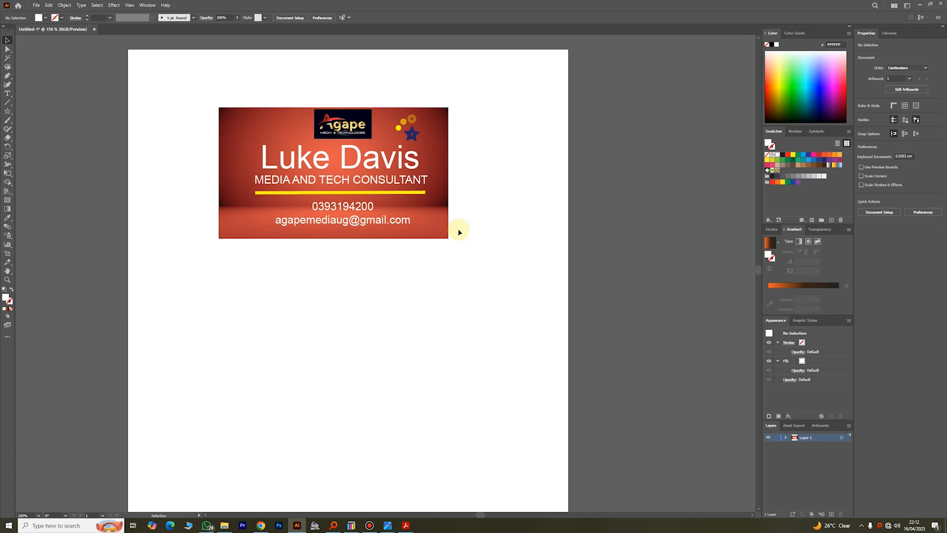
- Fade the red background image to 65% opacity
{"action": "left_click", "coordinate": [243, 191]}
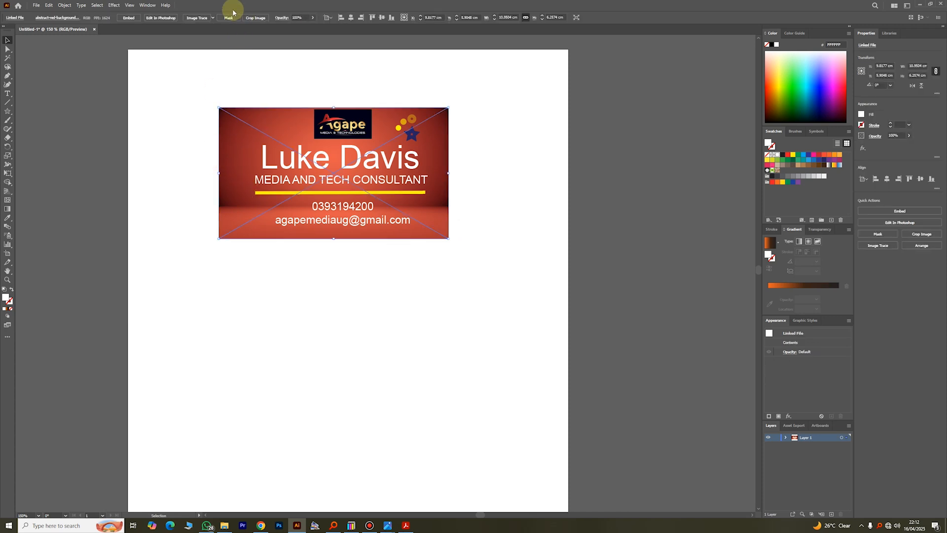
{"action": "left_click", "coordinate": [313, 17]}
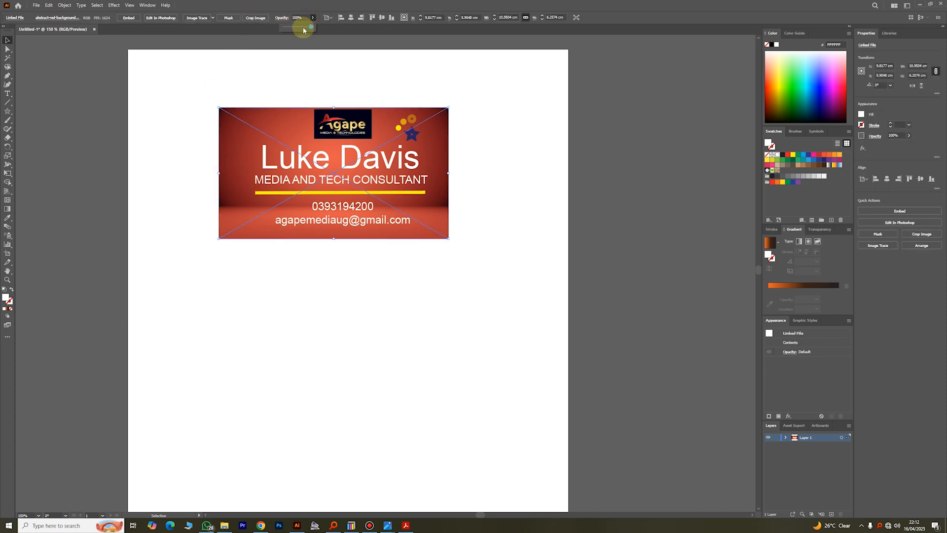
{"action": "mouse_move", "coordinate": [304, 29]}
{"action": "left_mouse_down"}
{"action": "mouse_move", "coordinate": [289, 28]}
{"action": "mouse_move", "coordinate": [310, 30]}
{"action": "mouse_move", "coordinate": [301, 25]}
{"action": "left_mouse_up"}
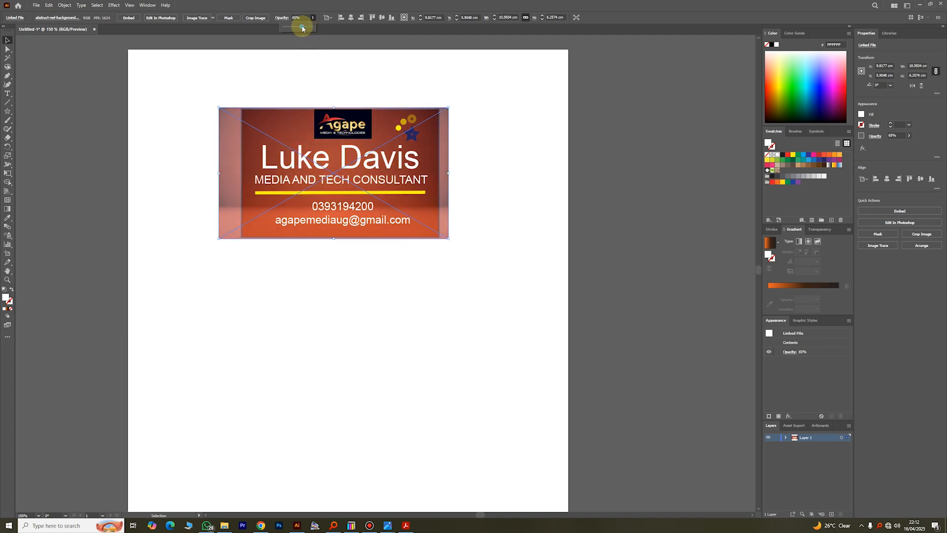
{"action": "left_click", "coordinate": [252, 106]}
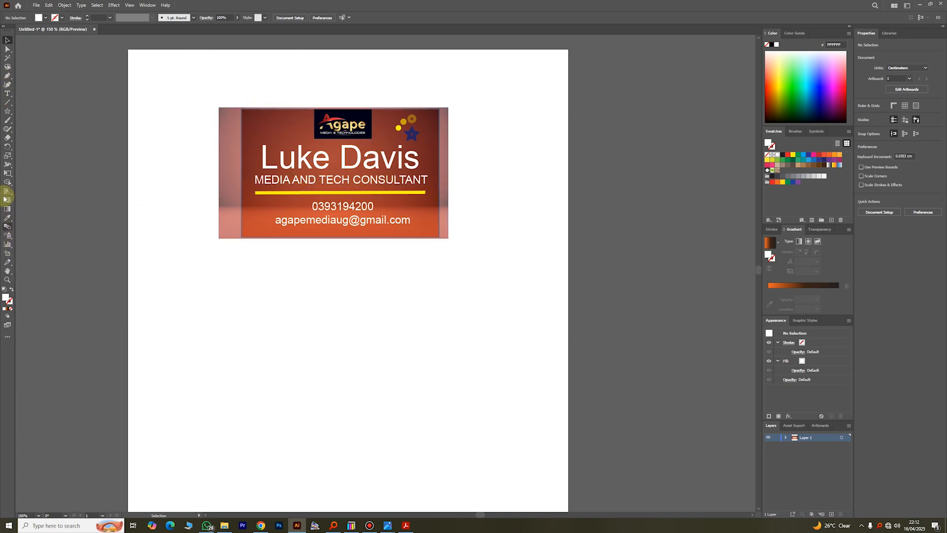
- Draw a rectangle covering the card area with the Rectangle Tool
{"action": "left_click", "coordinate": [7, 102]}
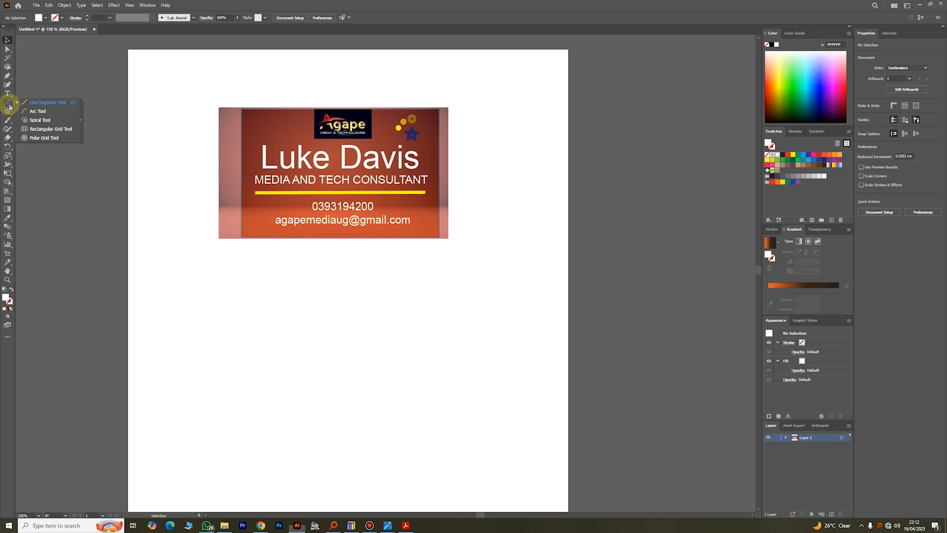
{"action": "left_click", "coordinate": [7, 111]}
{"action": "left_click", "coordinate": [35, 113]}
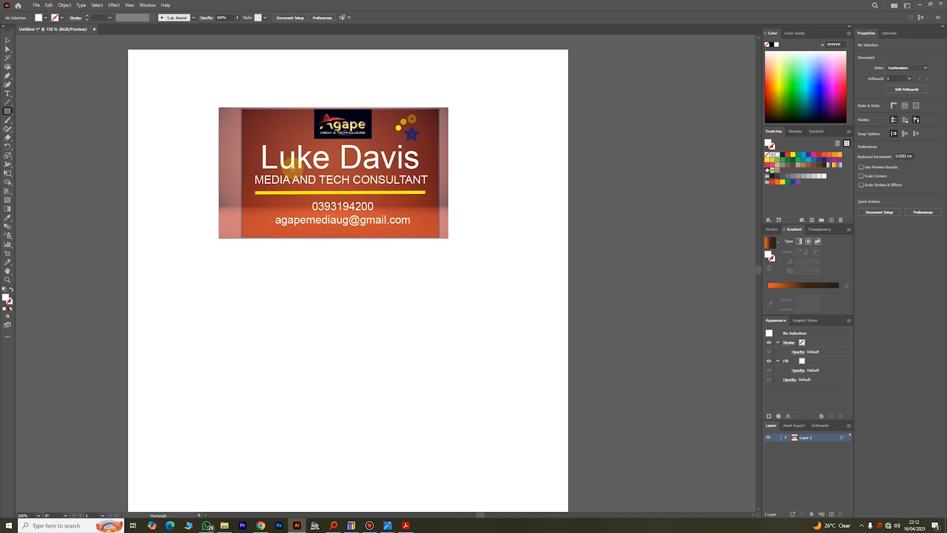
{"action": "left_click_drag", "start_coordinate": [242, 109], "coordinate": [439, 238]}
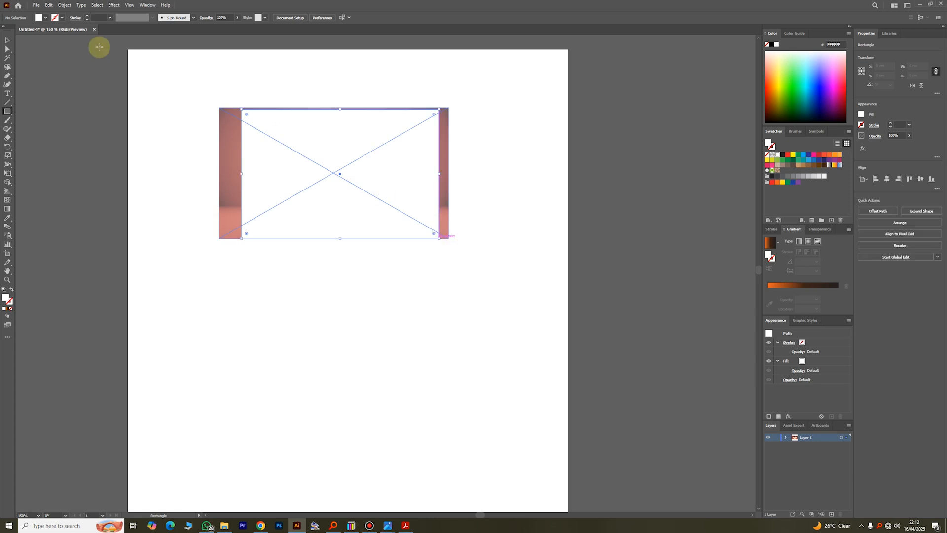
{"action": "left_click", "coordinate": [7, 40]}
- Select all the card artwork and make a clipping mask from the rectangle
{"action": "left_click_drag", "start_coordinate": [487, 289], "coordinate": [165, 90]}
{"action": "right_click", "coordinate": [305, 149]}
{"action": "left_click", "coordinate": [350, 248]}
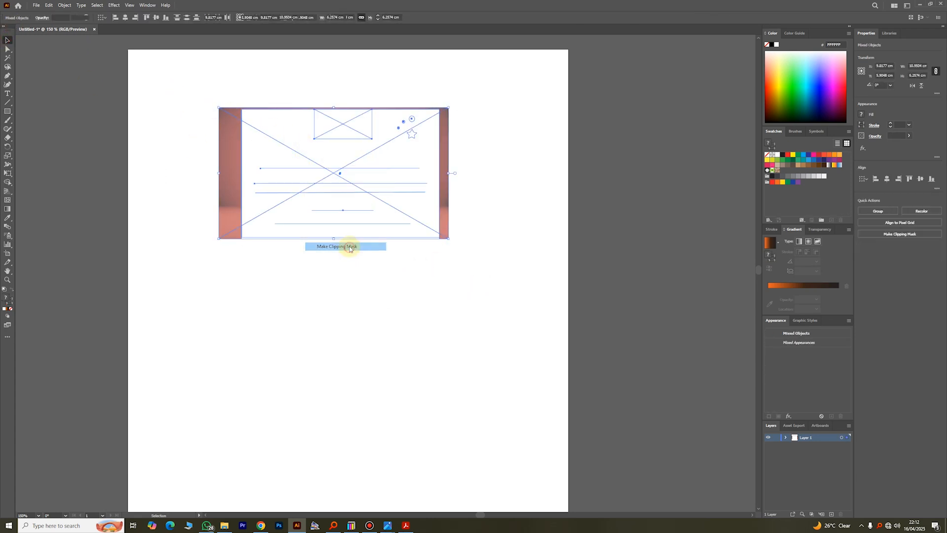
{"action": "left_click", "coordinate": [476, 238]}
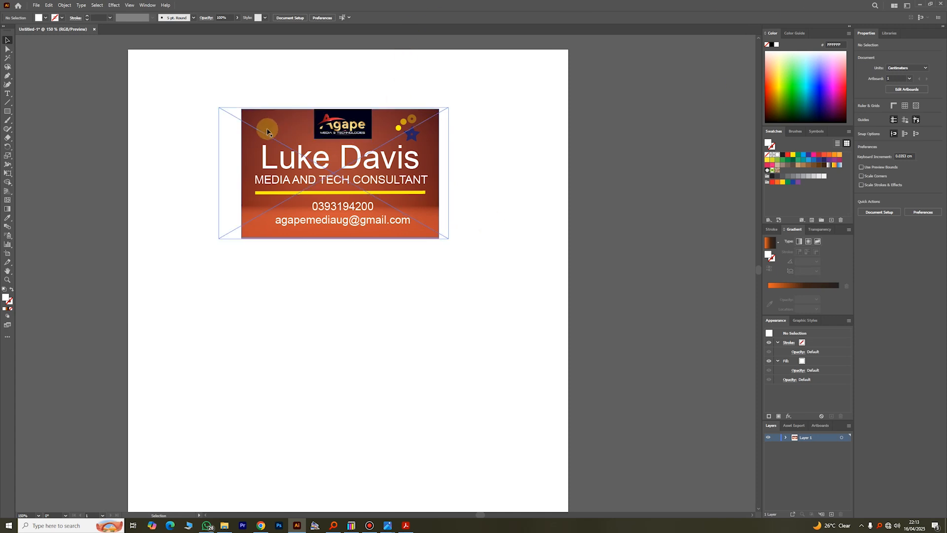
- Save the card to the Desktop as an Adobe PDF named 'Trial BC'
{"action": "left_click", "coordinate": [37, 7]}
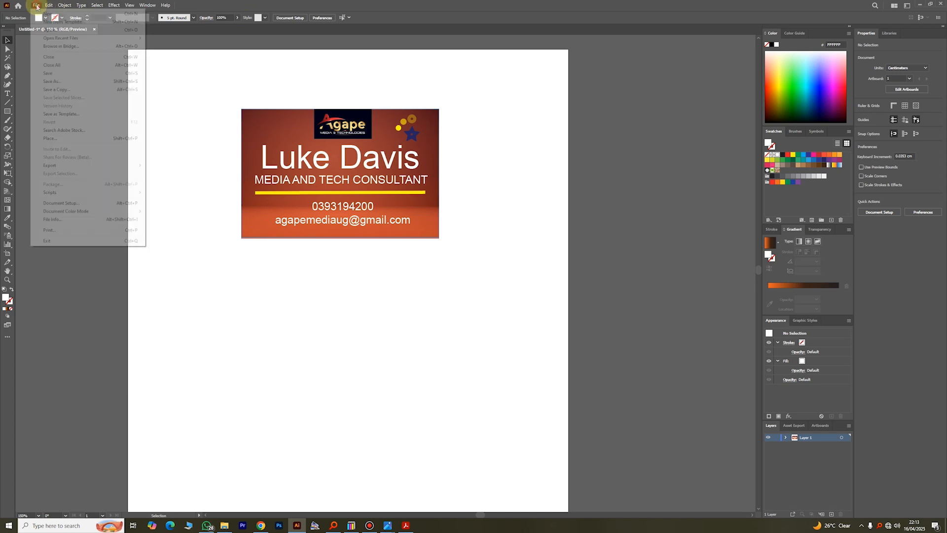
{"action": "left_click", "coordinate": [55, 82]}
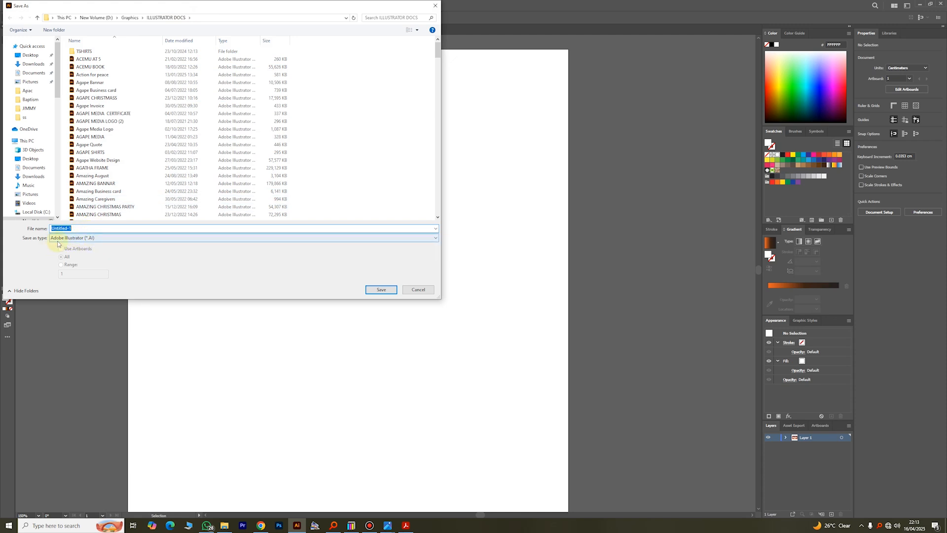
{"action": "left_click", "coordinate": [86, 239]}
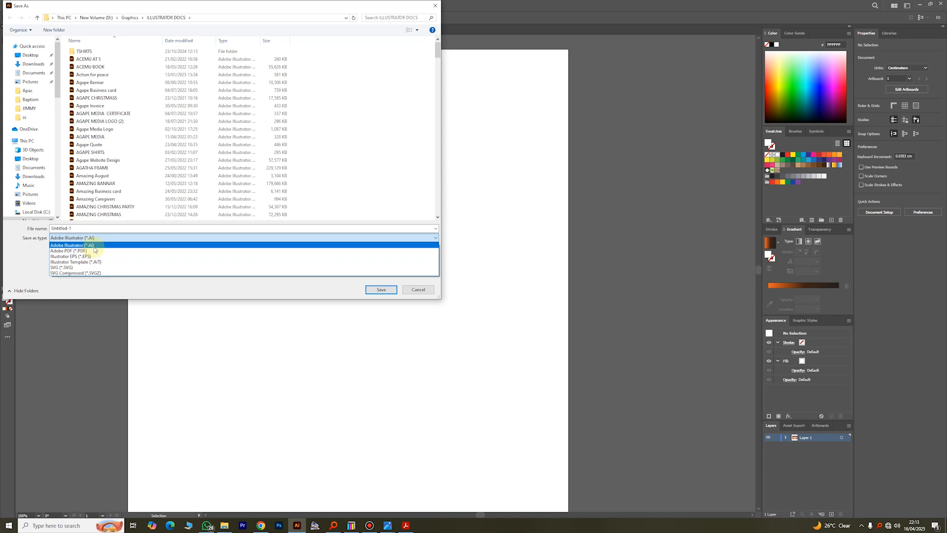
{"action": "left_click", "coordinate": [86, 252]}
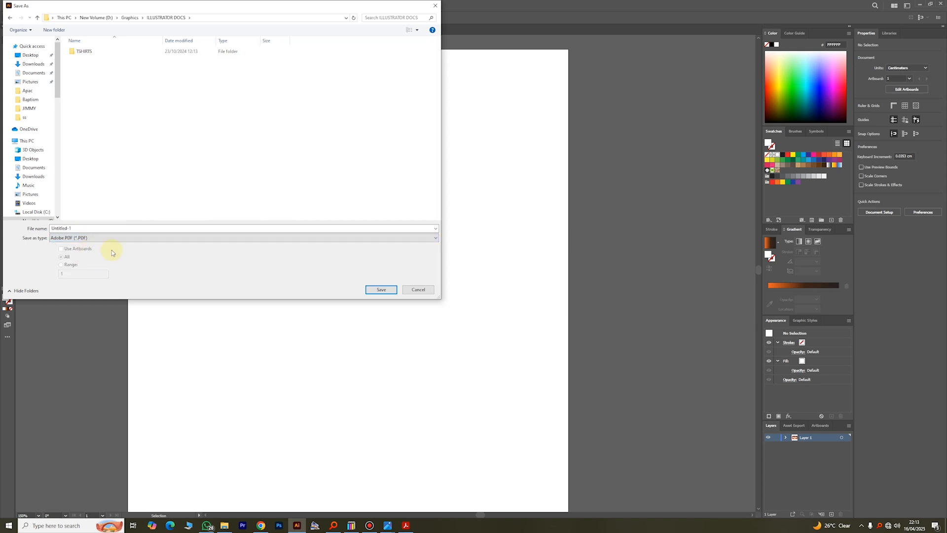
{"action": "left_click", "coordinate": [30, 56]}
{"action": "left_click", "coordinate": [91, 227]}
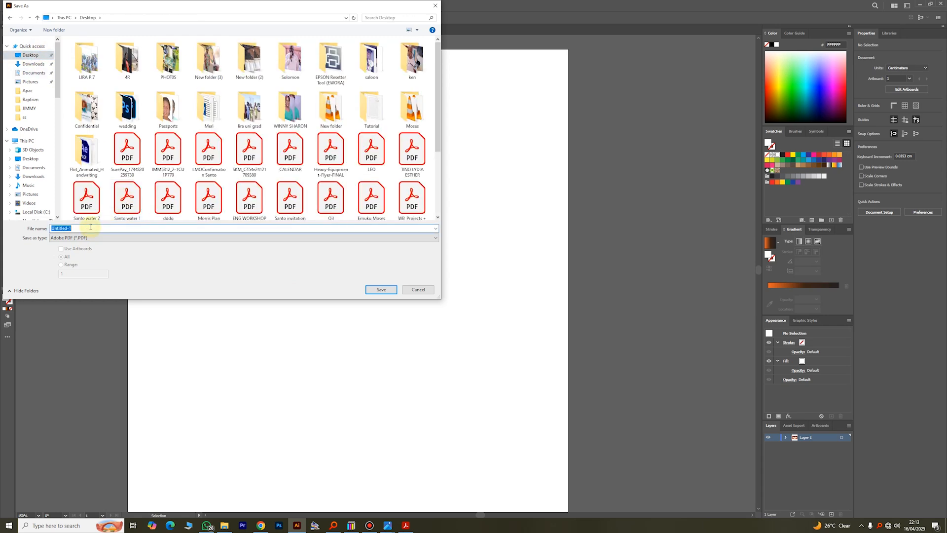
{"action": "type", "text": "Trial BC"}
{"action": "left_click", "coordinate": [384, 291]}
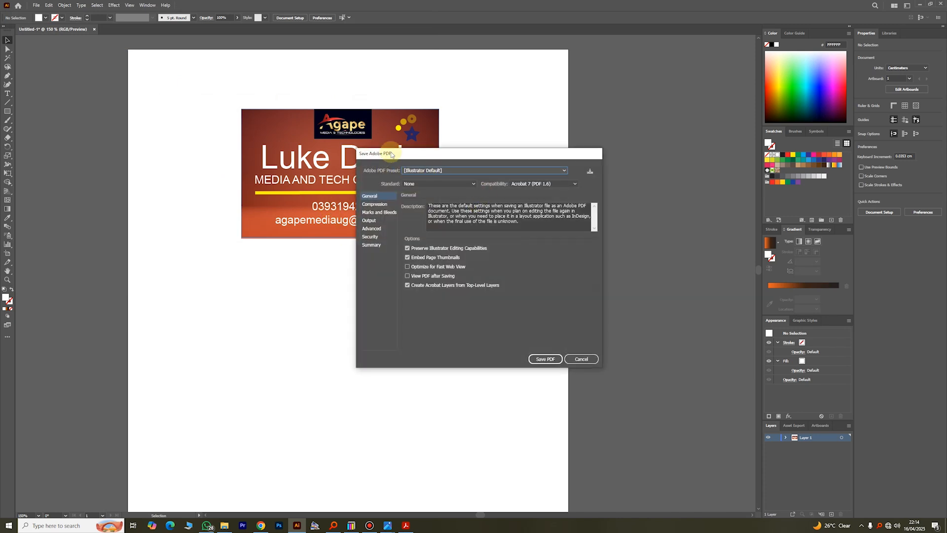
- Apply the [High Quality Print] preset and write the PDF
{"action": "left_click_drag", "start_coordinate": [391, 155], "coordinate": [358, 157]}
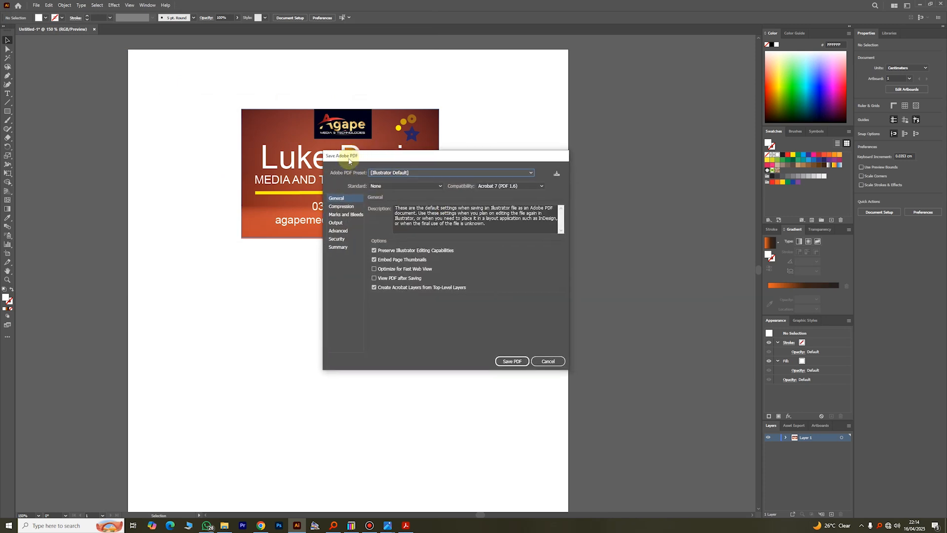
{"action": "left_click", "coordinate": [428, 171]}
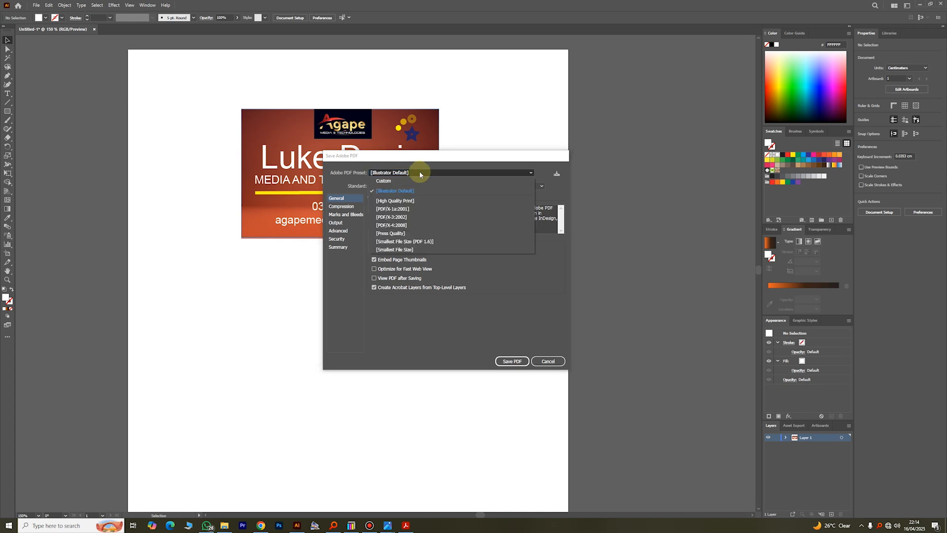
{"action": "left_click", "coordinate": [388, 202]}
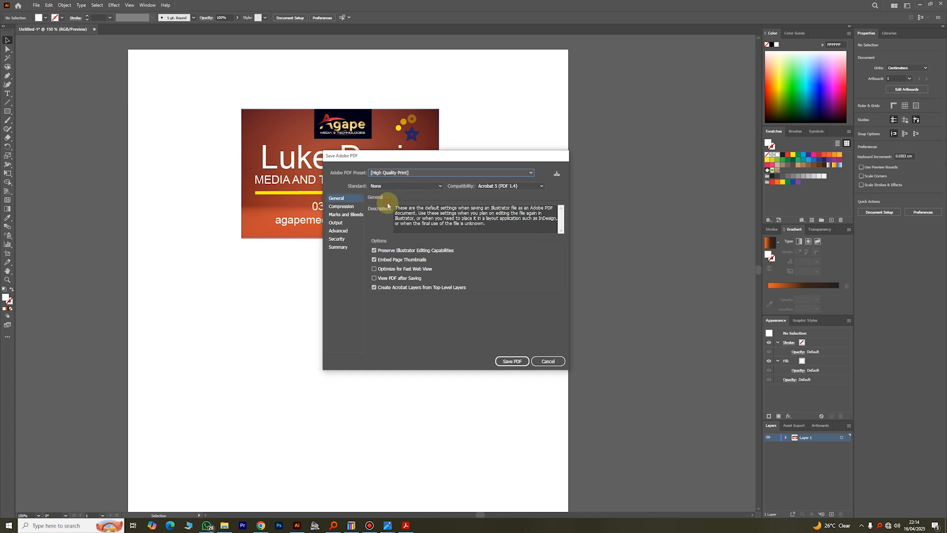
{"action": "left_click", "coordinate": [513, 361]}
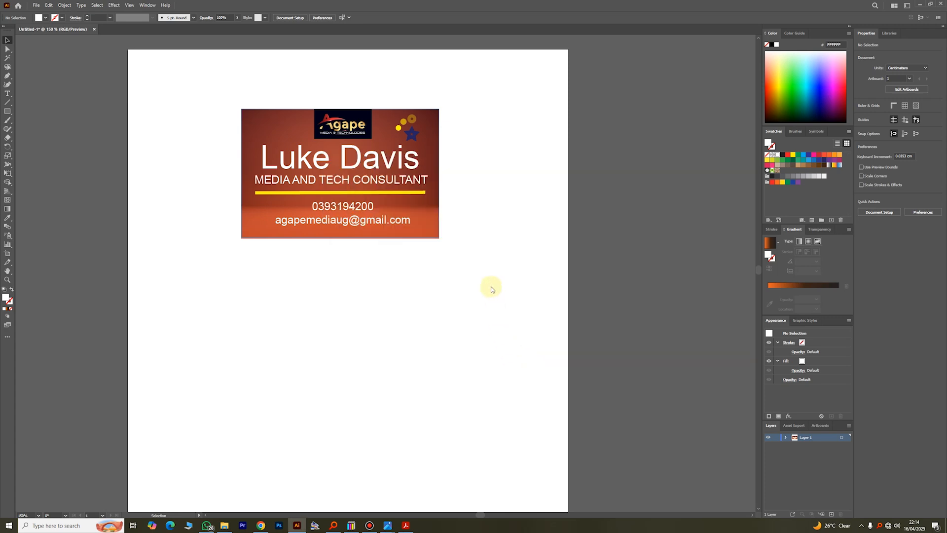
{"action": "left_click", "coordinate": [920, 4]}
{"action": "left_click", "coordinate": [649, 120]}
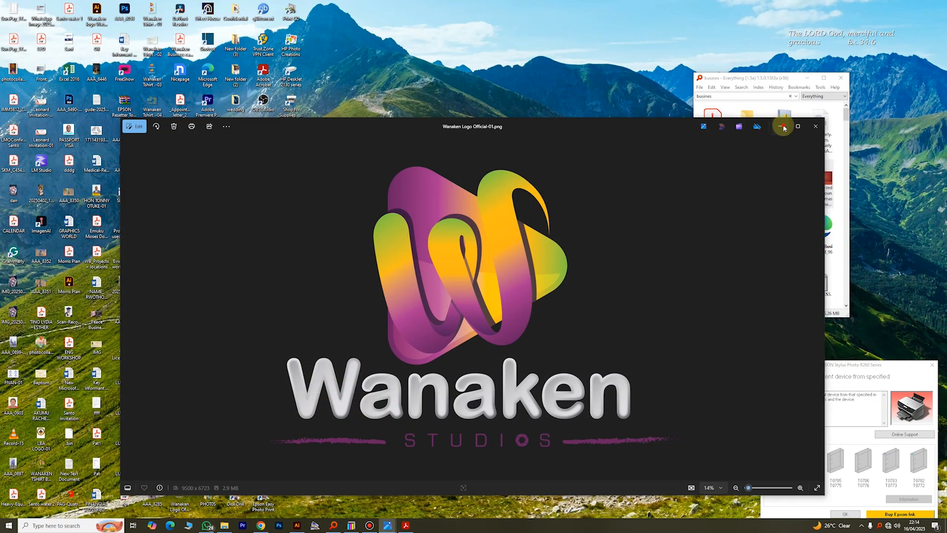
{"action": "left_click", "coordinate": [784, 127]}
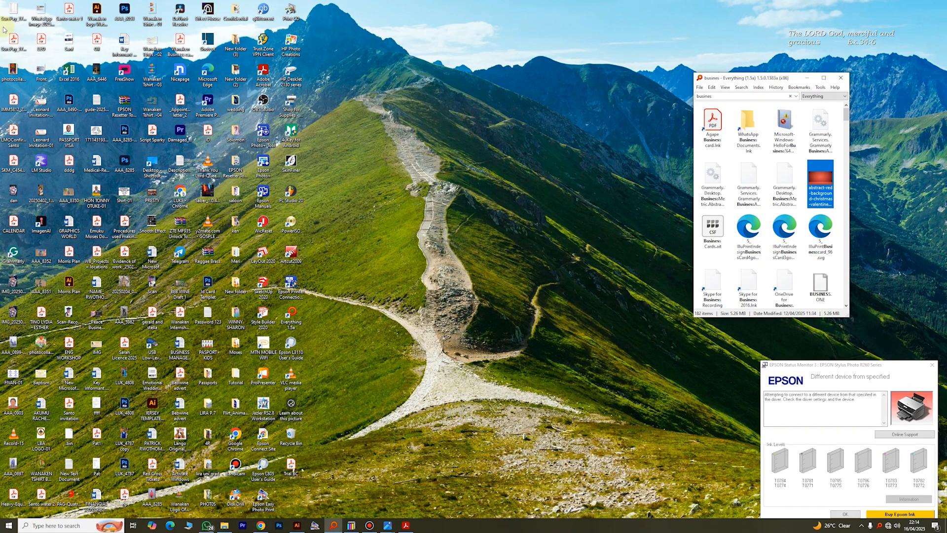
{"action": "double_click", "coordinate": [292, 468]}
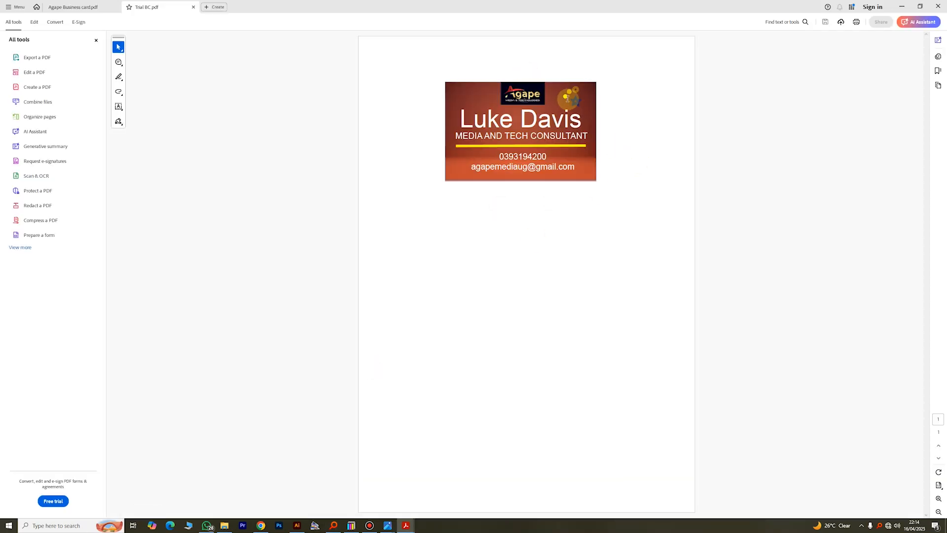
{"action": "left_click", "coordinate": [938, 6]}
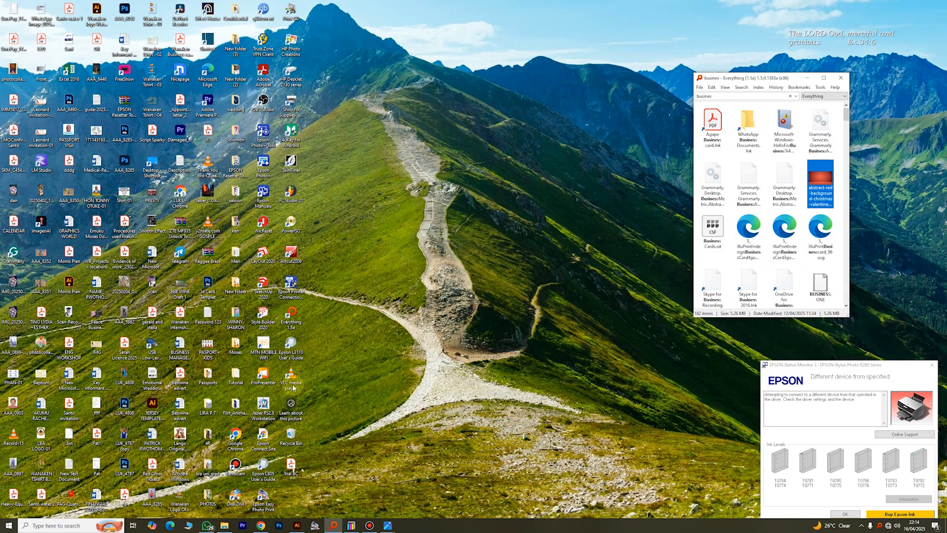
{"action": "left_click", "coordinate": [297, 525]}
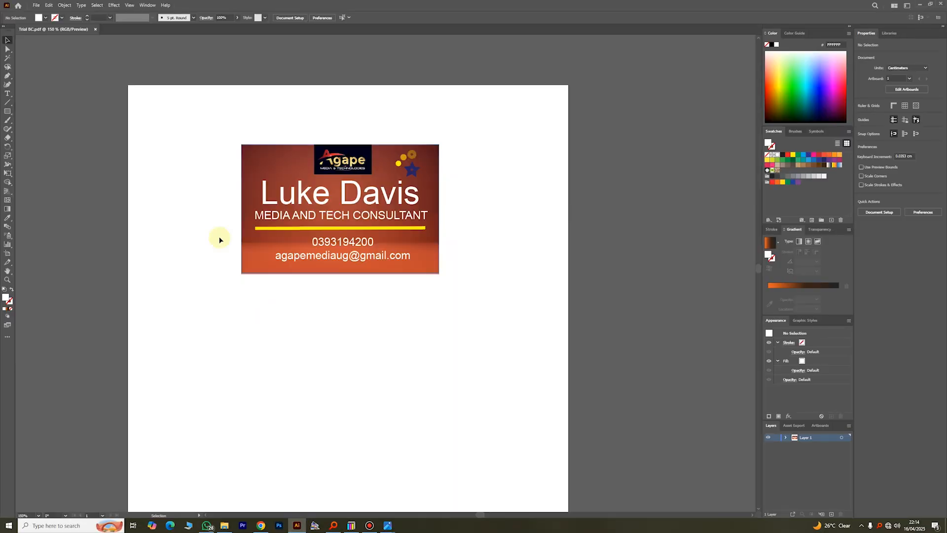
{"action": "left_click", "coordinate": [36, 4]}
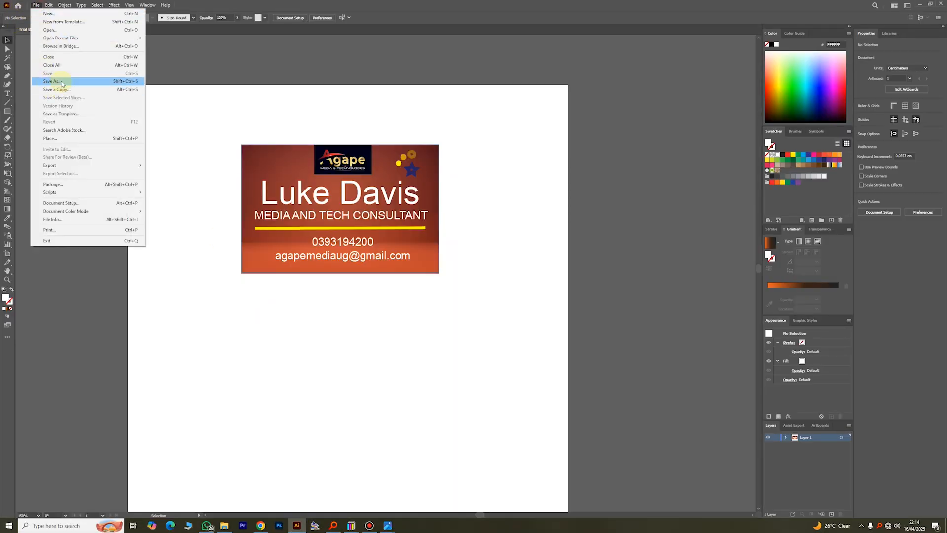
{"action": "left_click", "coordinate": [49, 81]}
{"action": "left_click", "coordinate": [165, 238]}
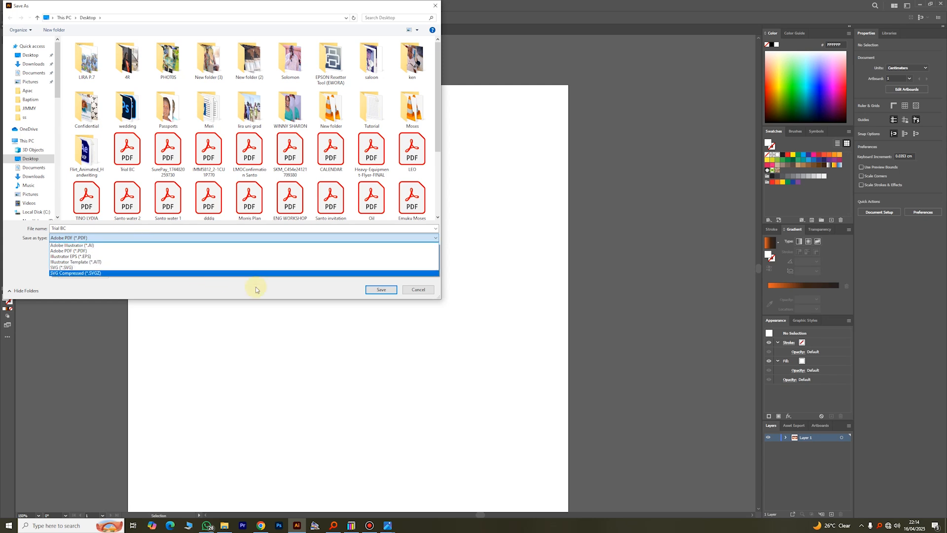
{"action": "left_click", "coordinate": [420, 291]}
{"action": "left_click", "coordinate": [411, 292]}
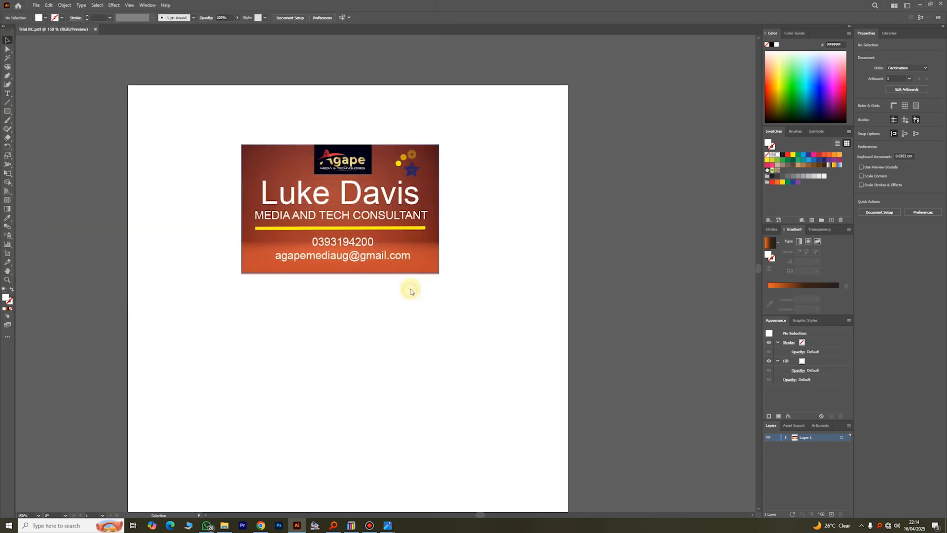
- Export the card as a JPEG named 'Trial BC' via Export As
{"action": "left_click", "coordinate": [36, 5]}
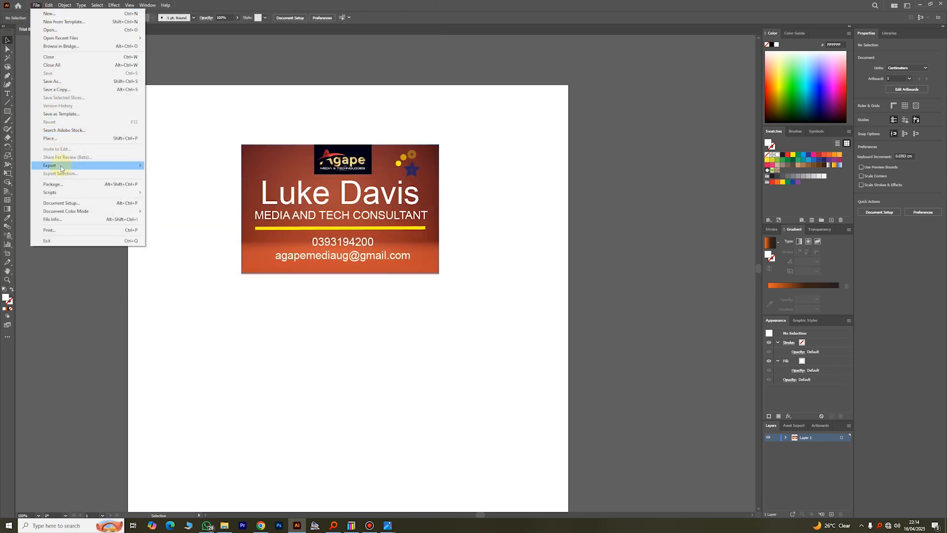
{"action": "mouse_move", "coordinate": [61, 166]}
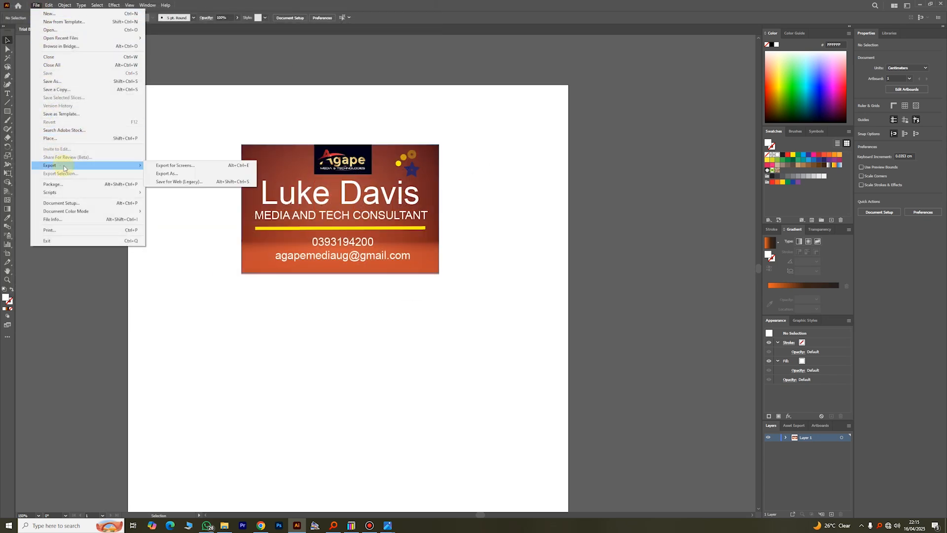
{"action": "left_click", "coordinate": [167, 174]}
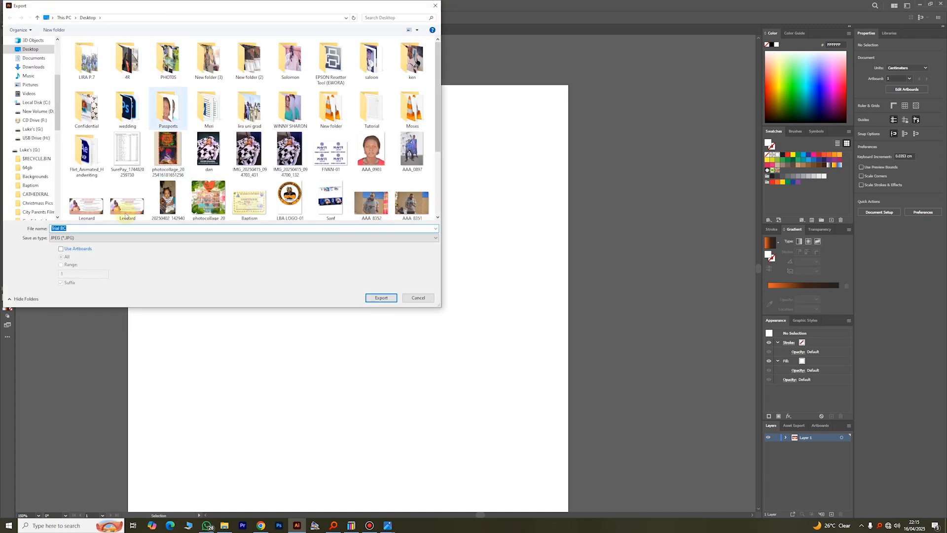
{"action": "left_click", "coordinate": [74, 242]}
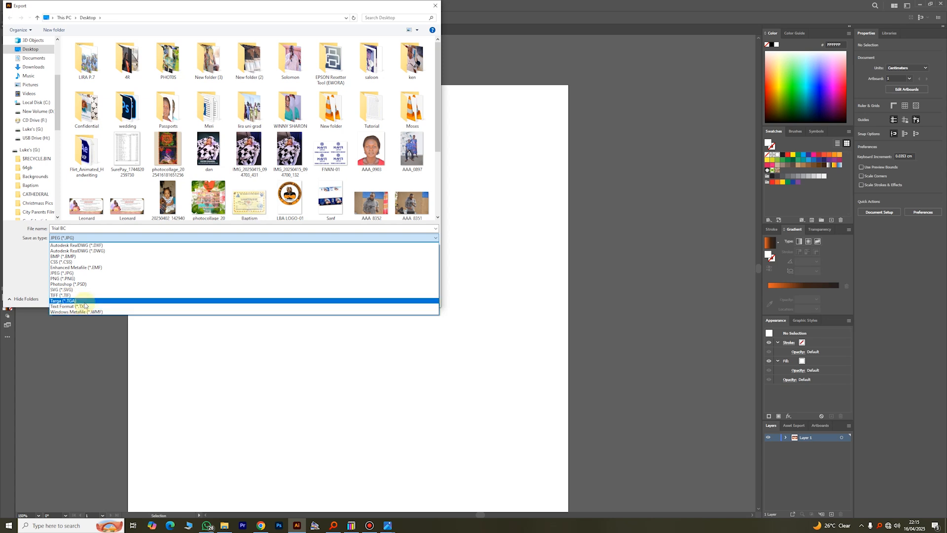
{"action": "left_click", "coordinate": [71, 274]}
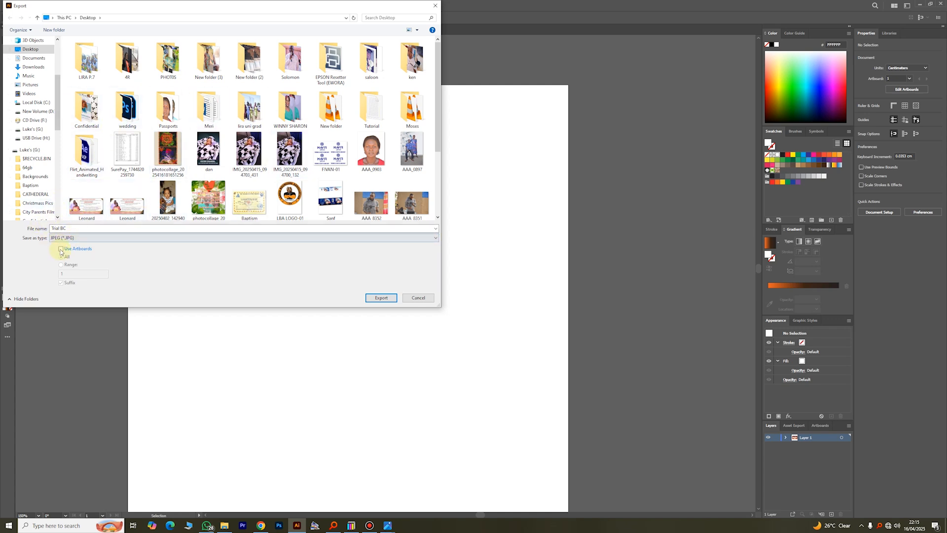
{"action": "left_click", "coordinate": [381, 298]}
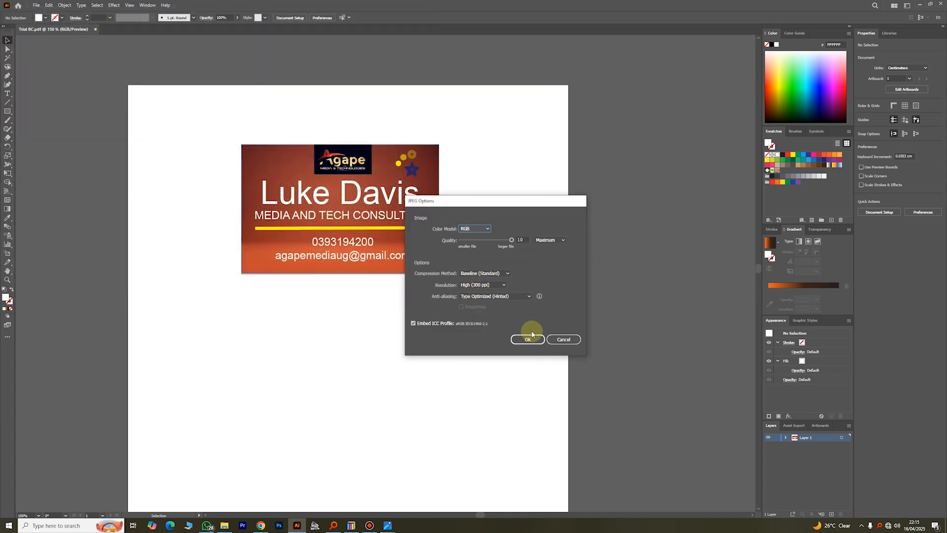
- Confirm JPEG options: quality 10, Baseline (Standard), High (300 ppi), Type Optimized (Hinted) anti-aliasing
{"action": "left_click", "coordinate": [532, 340]}
{"action": "left_click", "coordinate": [519, 240]}
{"action": "left_click", "coordinate": [502, 273]}
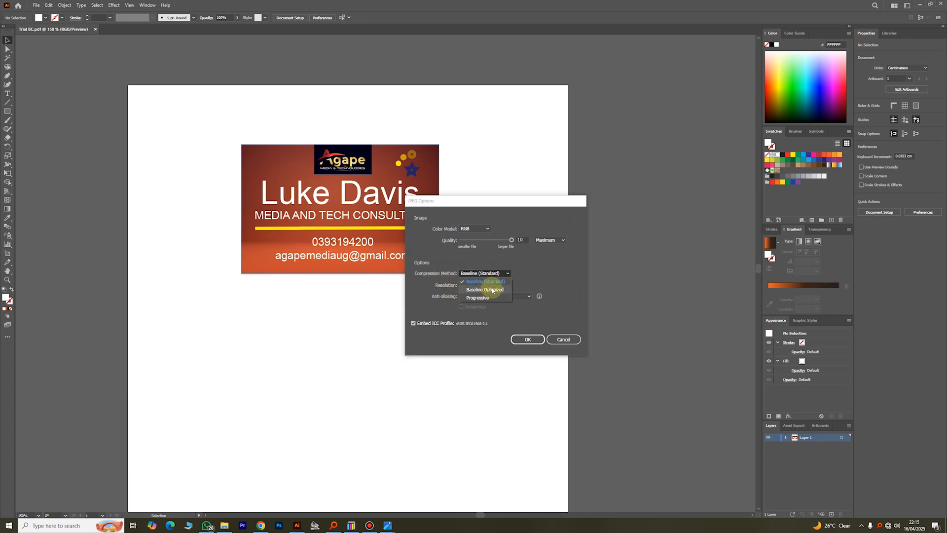
{"action": "left_click", "coordinate": [488, 282]}
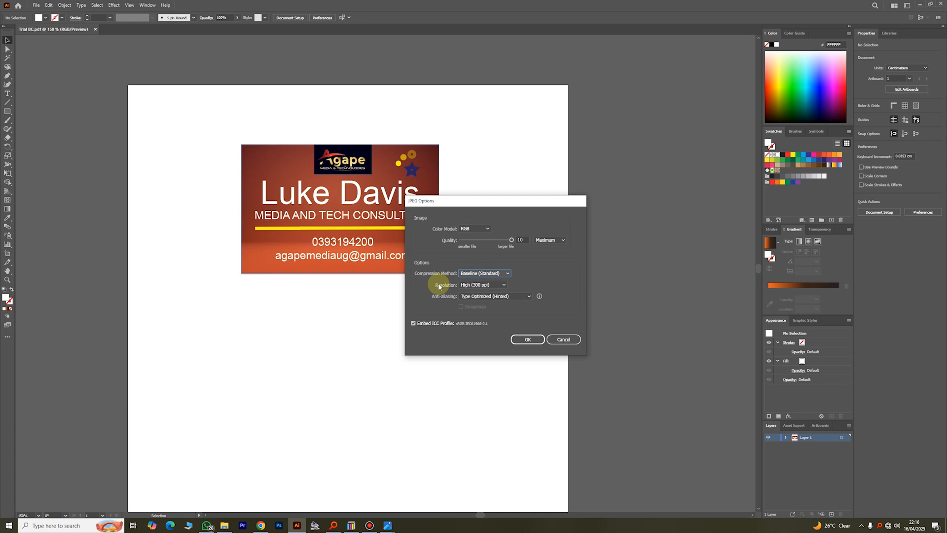
{"action": "left_click", "coordinate": [499, 284]}
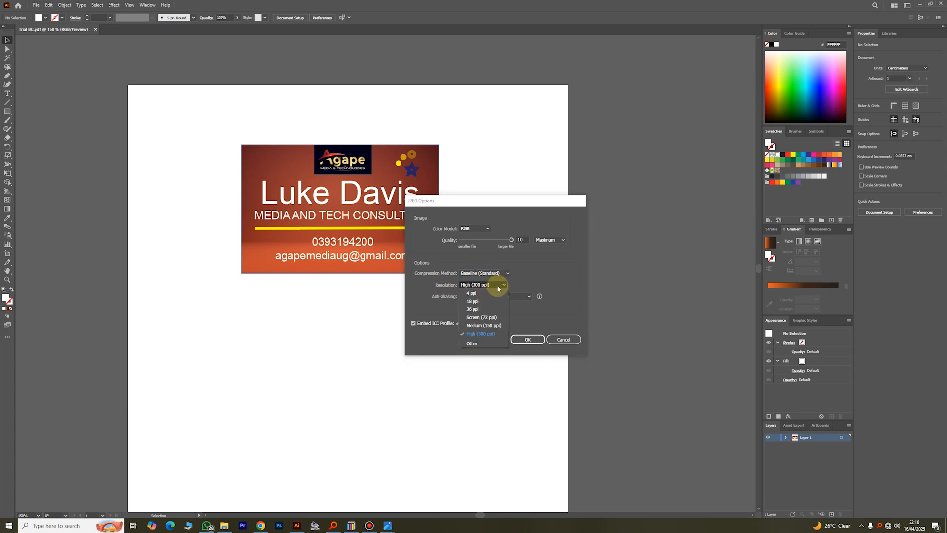
{"action": "left_click", "coordinate": [489, 335]}
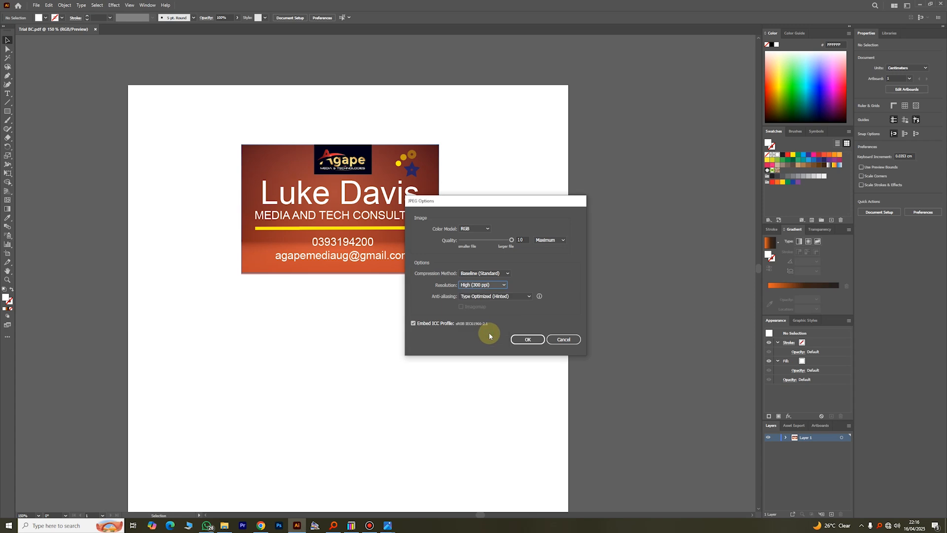
{"action": "left_click", "coordinate": [512, 297]}
{"action": "left_click", "coordinate": [526, 313]}
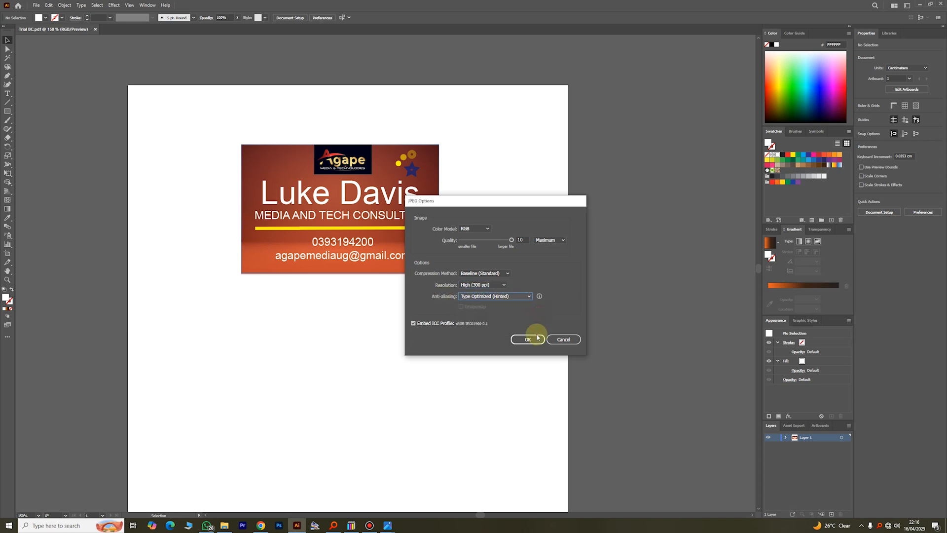
{"action": "left_click", "coordinate": [527, 339]}
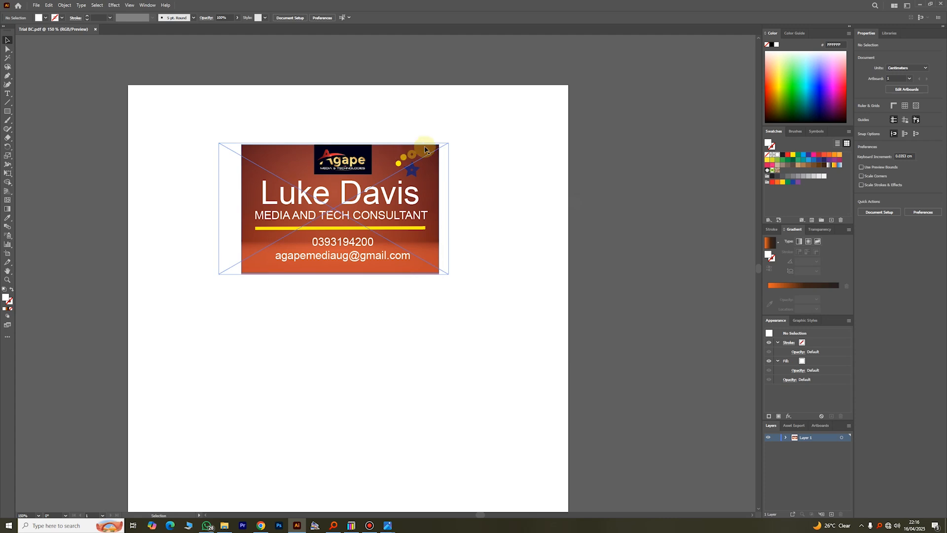
- Export 'Trial BC' again as JPEG with Use Artboards (All), keeping the same 300 ppi options
{"action": "scroll", "coordinate": [478, 165], "scroll_direction": "down", "scroll_amount": 1}
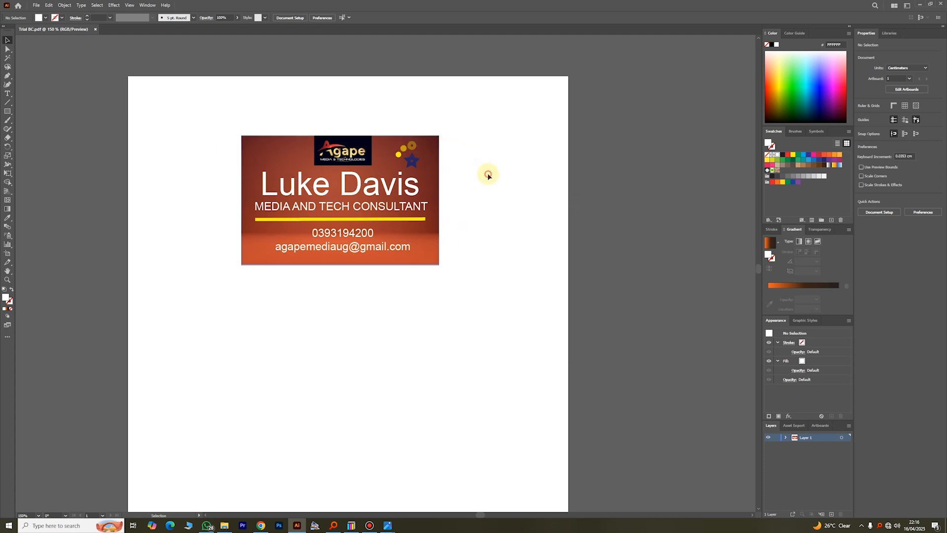
{"action": "left_click", "coordinate": [36, 5]}
{"action": "mouse_move", "coordinate": [73, 167]}
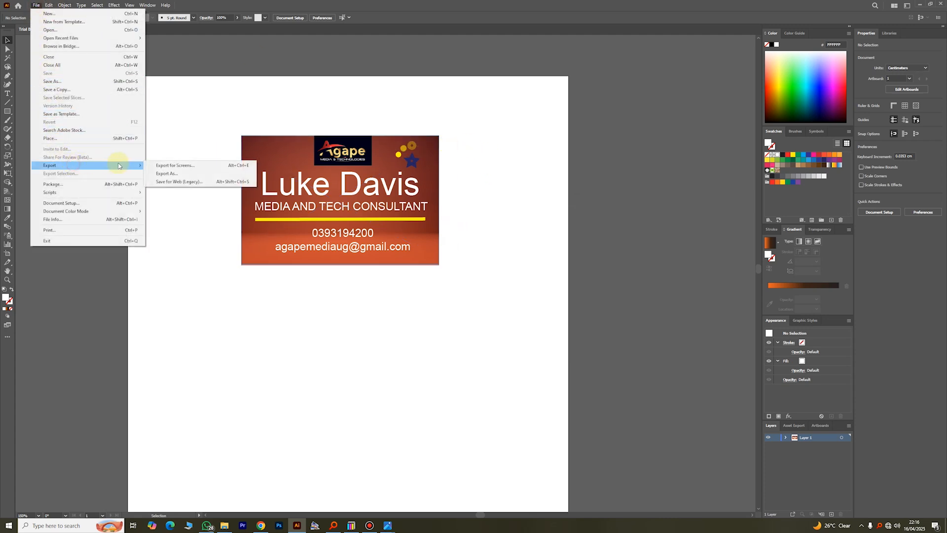
{"action": "left_click", "coordinate": [168, 172]}
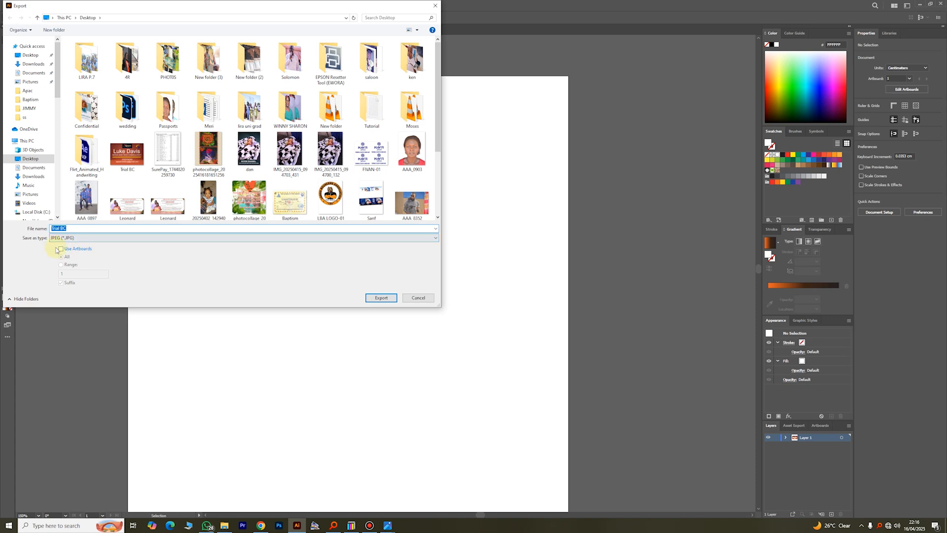
{"action": "left_click", "coordinate": [61, 249]}
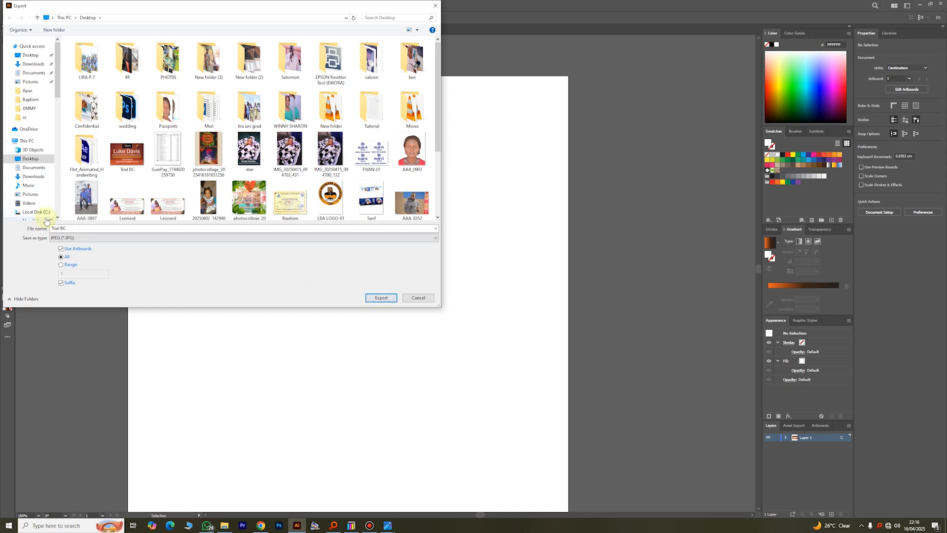
{"action": "left_click", "coordinate": [77, 228]}
{"action": "left_click", "coordinate": [382, 298]}
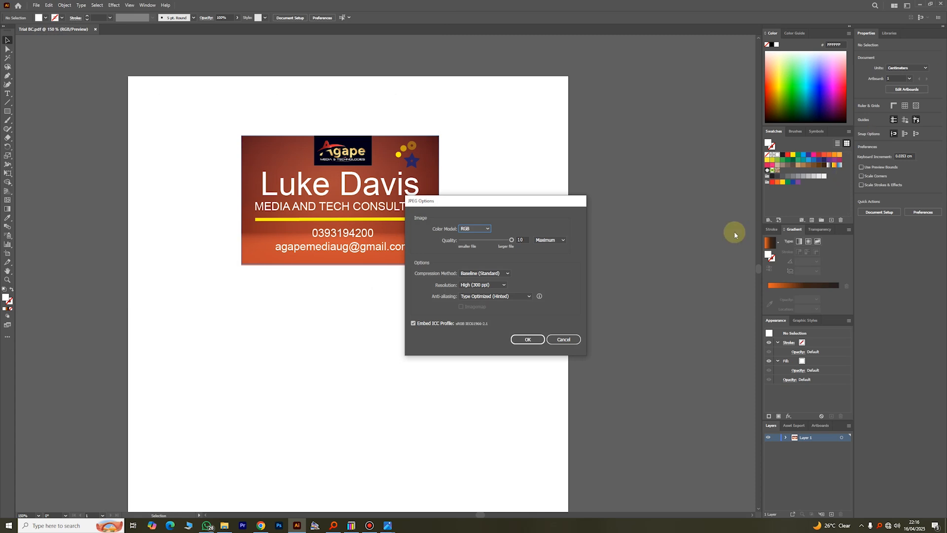
{"action": "left_click", "coordinate": [528, 339]}
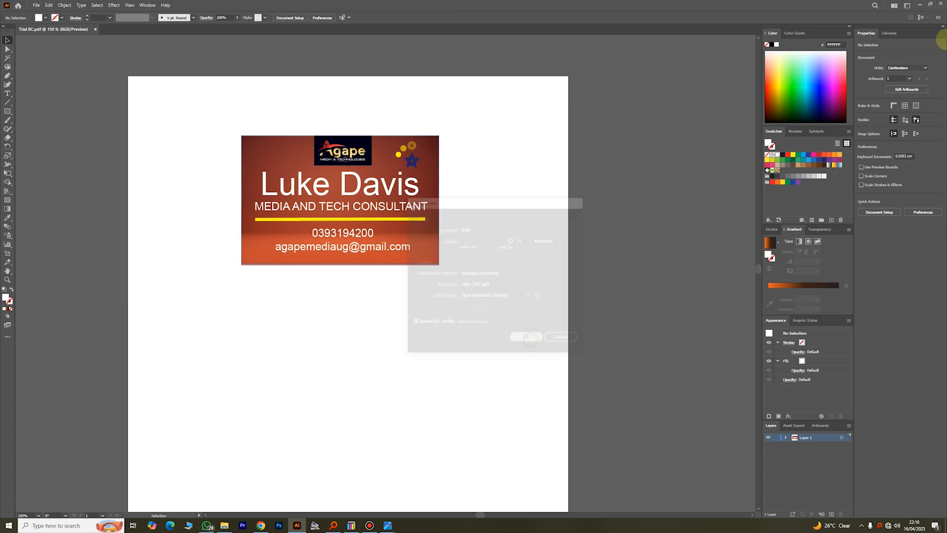
- View Trial BC.jpg from the desktop in Photos, then return to Illustrator
{"action": "left_click", "coordinate": [920, 5]}
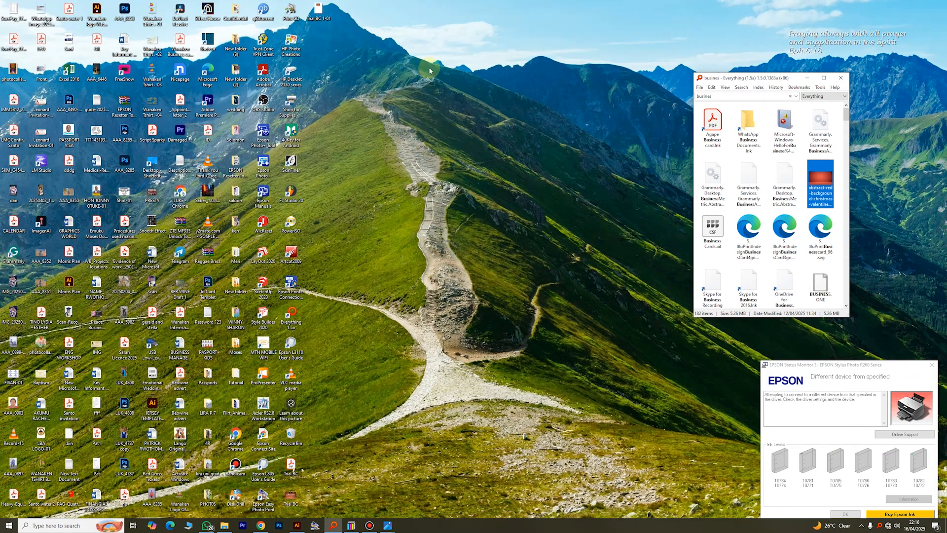
{"action": "double_click", "coordinate": [294, 498]}
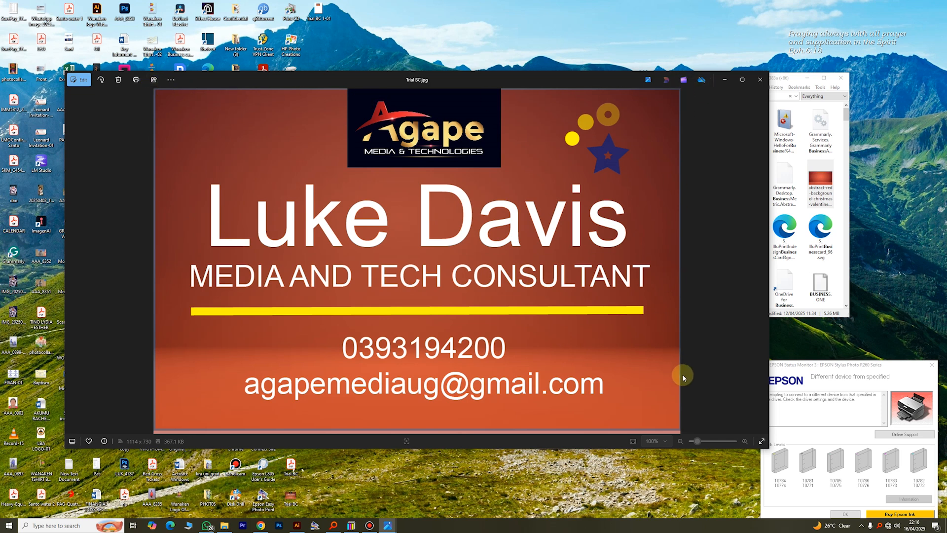
{"action": "left_click", "coordinate": [304, 527]}
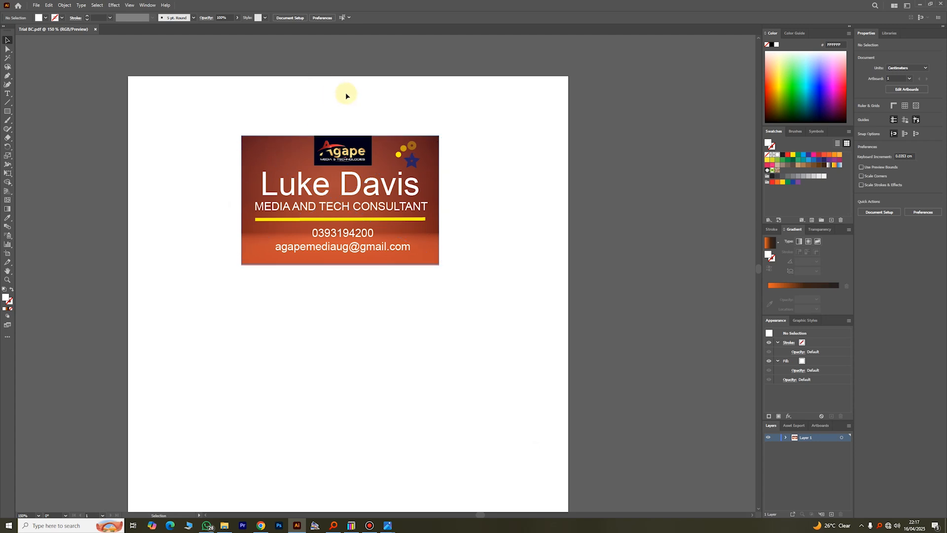
- Open Trial BC 1-01.jpg from the desktop to inspect the full-artboard export, then return to Illustrator
{"action": "scroll", "coordinate": [331, 74], "scroll_direction": "down", "scroll_amount": 1}
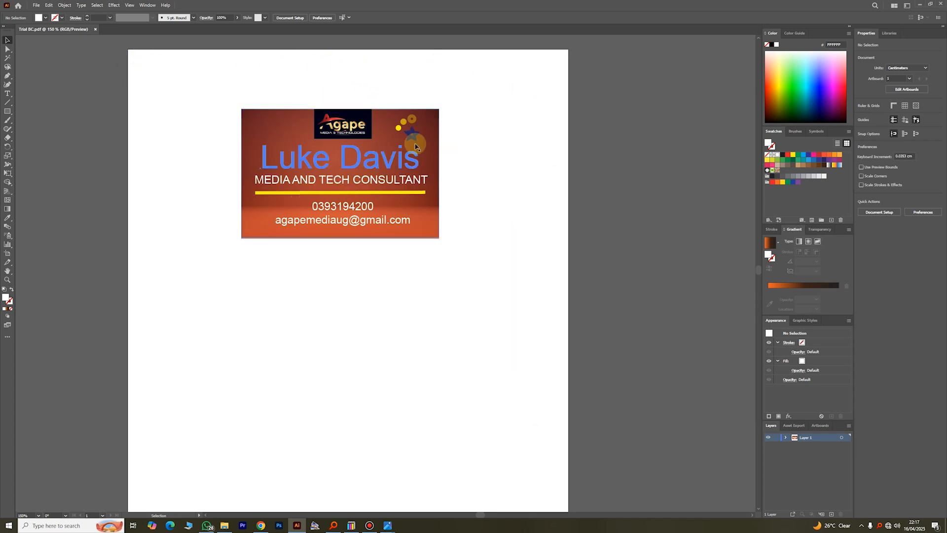
{"action": "left_click", "coordinate": [924, 6]}
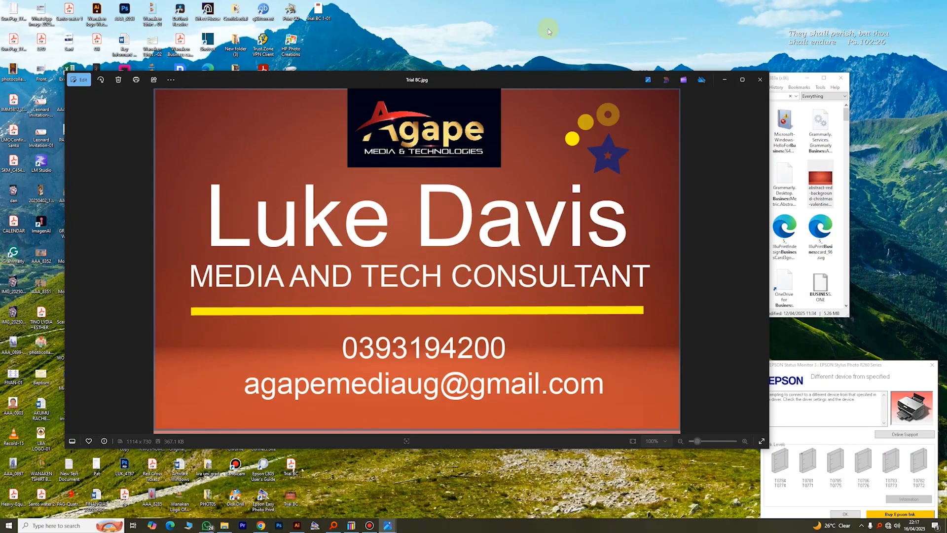
{"action": "left_click", "coordinate": [726, 80]}
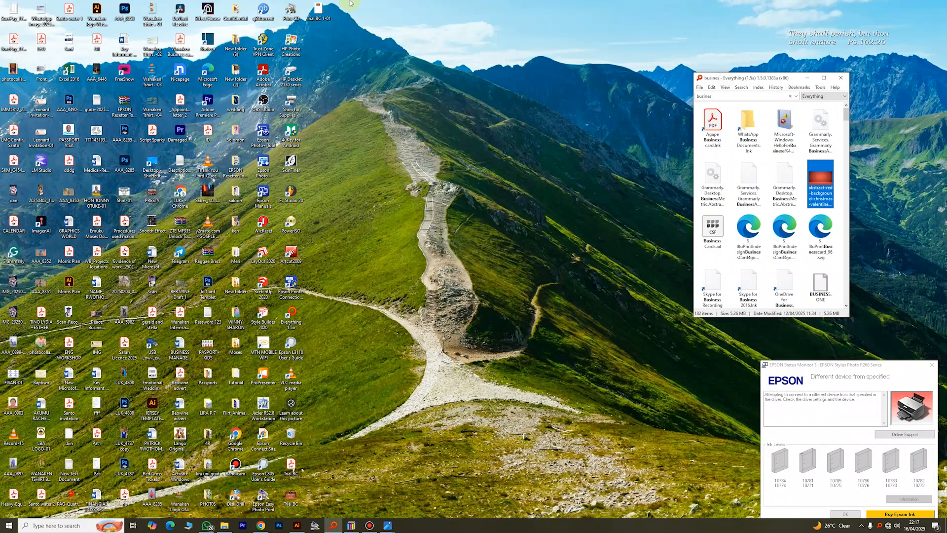
{"action": "double_click", "coordinate": [318, 10]}
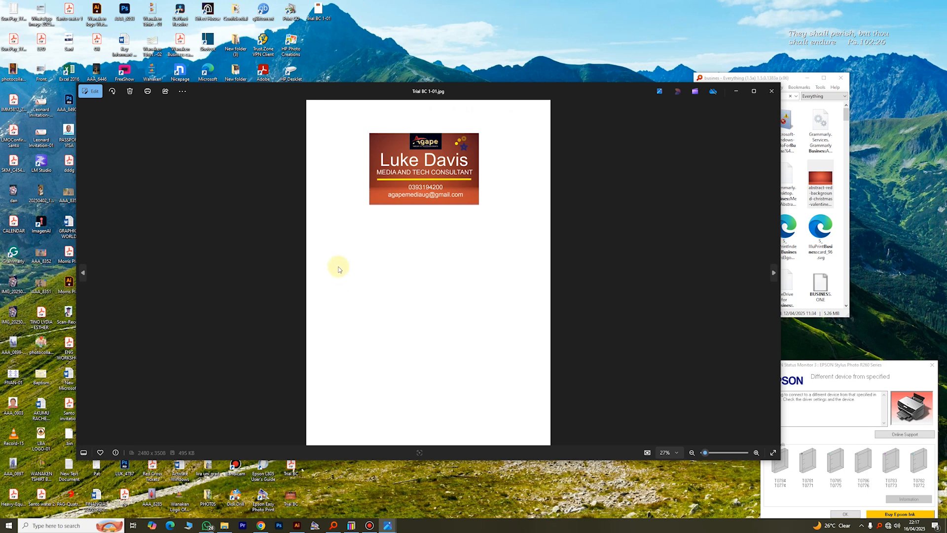
{"action": "left_click", "coordinate": [297, 525]}
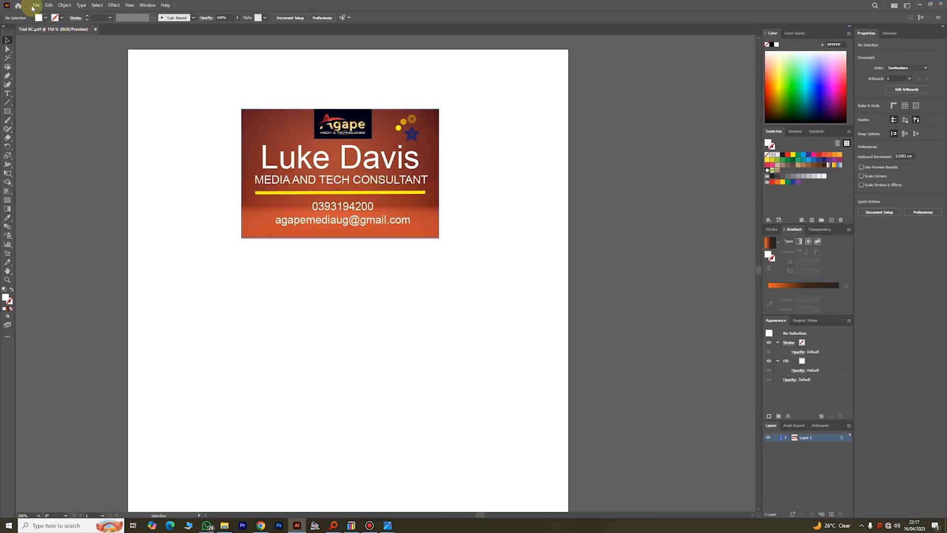
{"action": "left_click", "coordinate": [36, 5]}
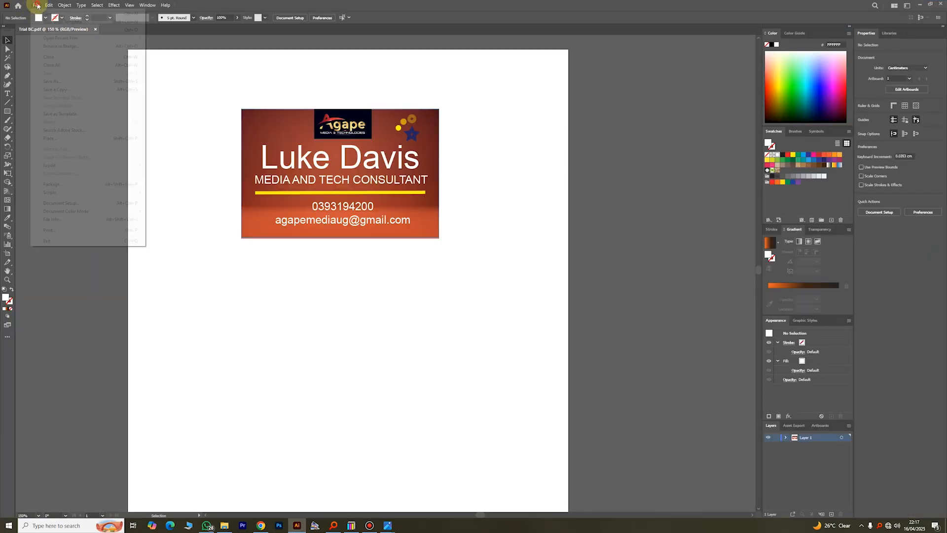
{"action": "mouse_move", "coordinate": [84, 165]}
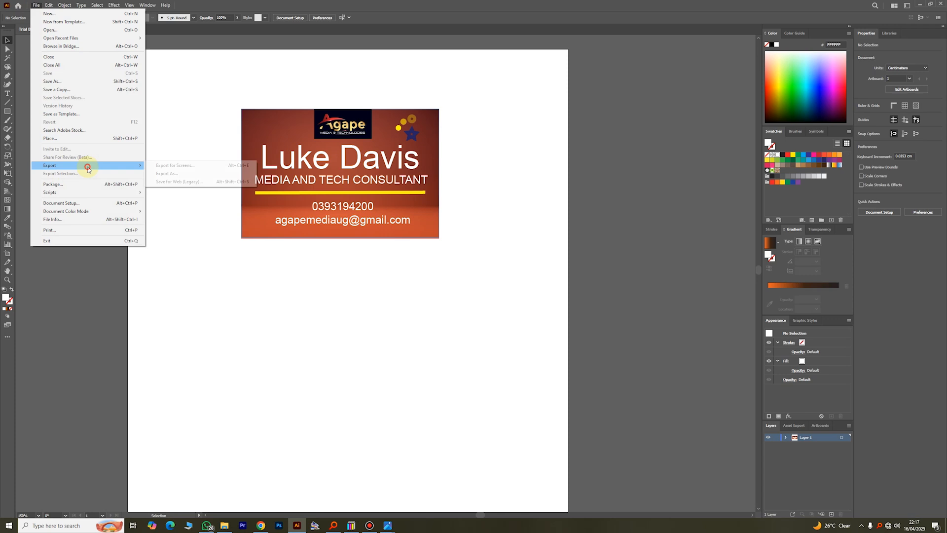
{"action": "left_click", "coordinate": [175, 174]}
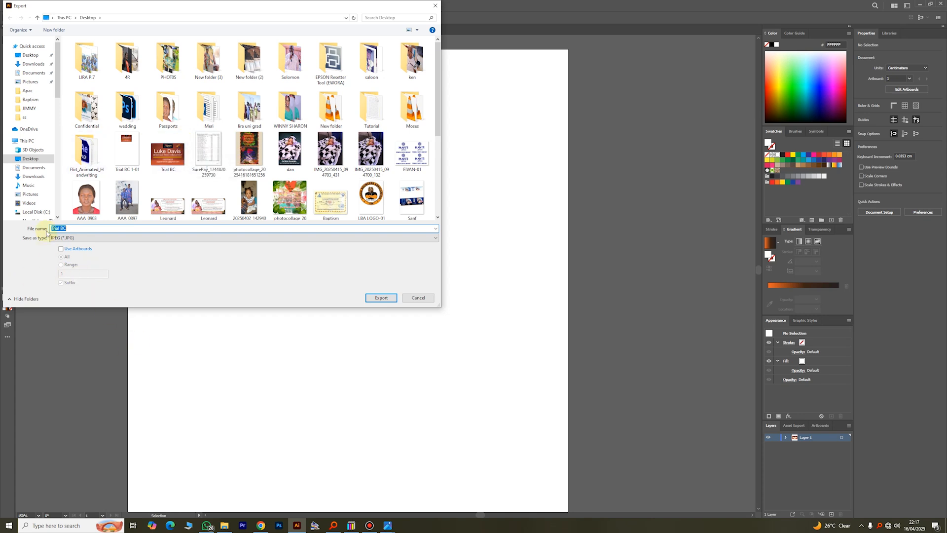
{"action": "left_click", "coordinate": [419, 298]}
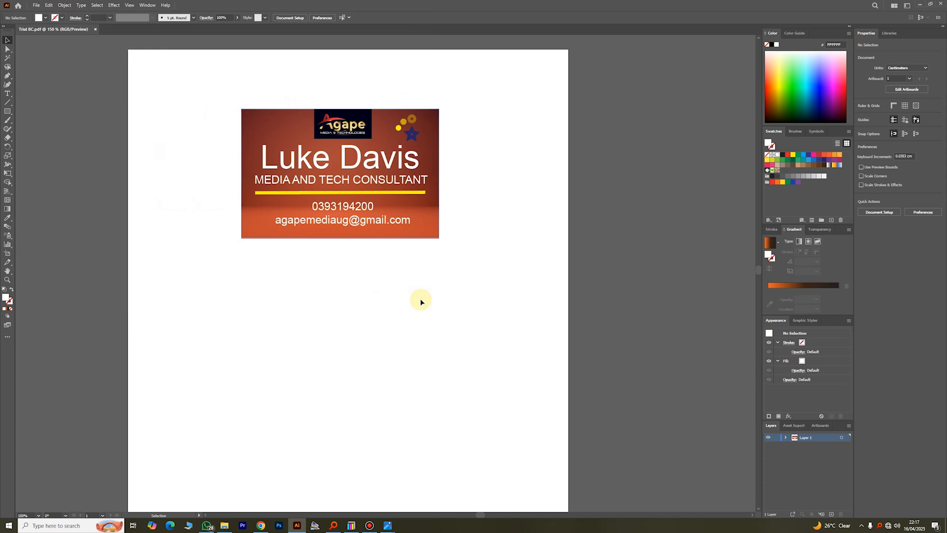